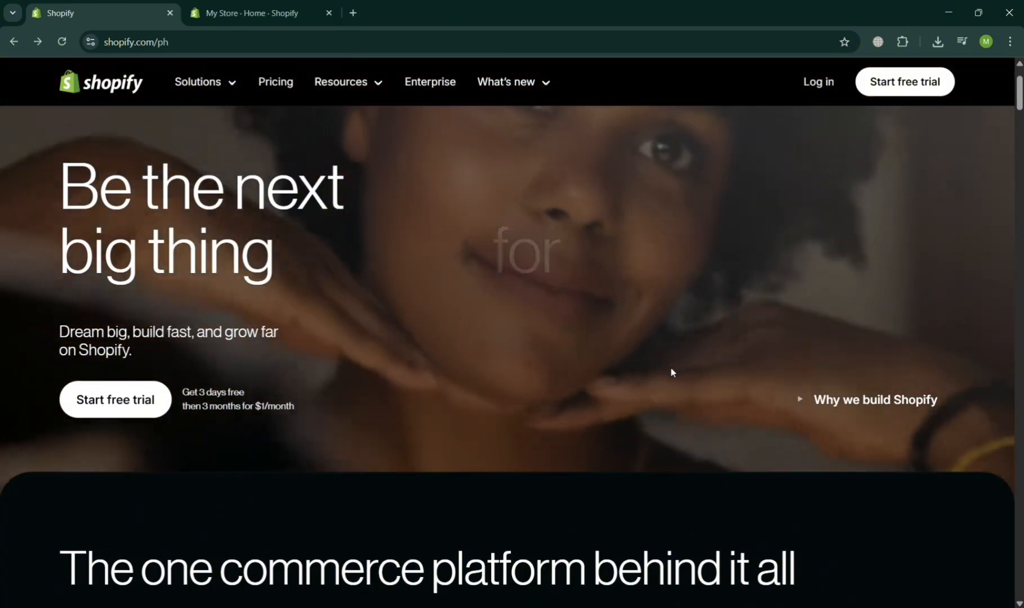
Look through the Shopify home page from the hero section to the footer and return to its beginning
scroll(672, 368, "up", 5)
scroll(672, 368, "down", 5)
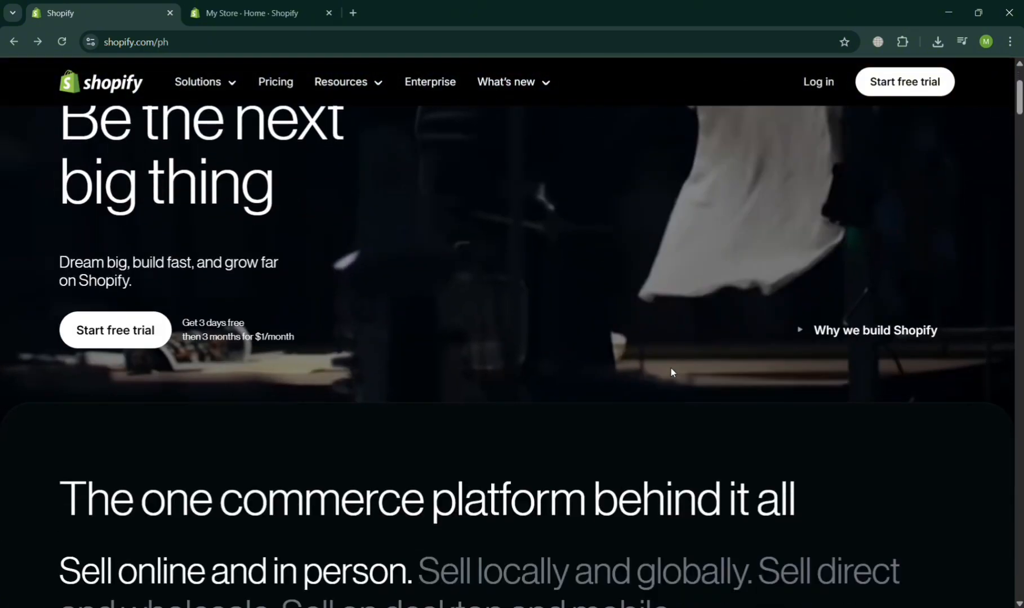
scroll(671, 367, "up", 5)
scroll(671, 372, "down", 8)
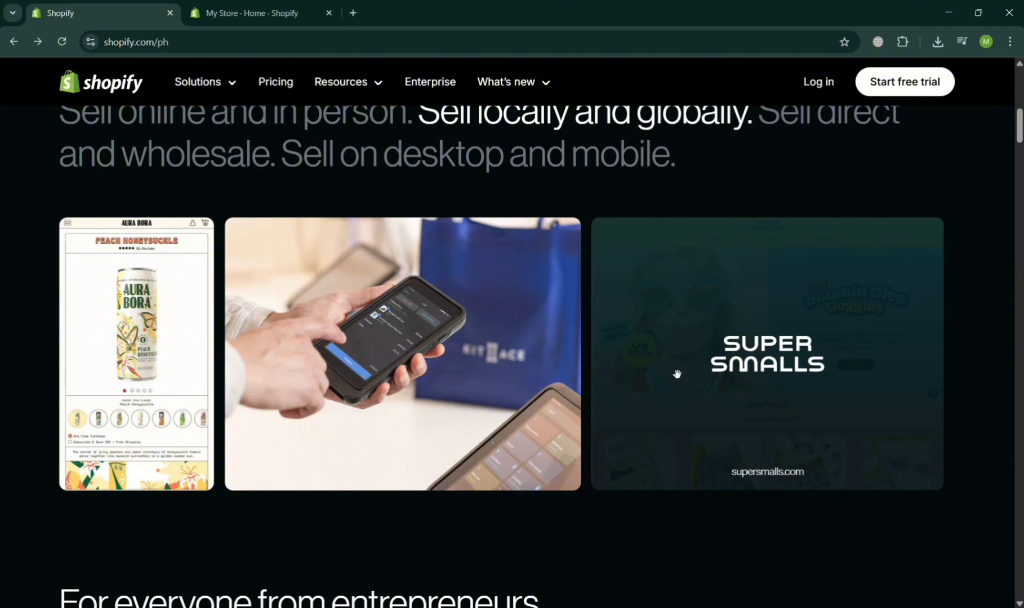
scroll(676, 374, "down", 15)
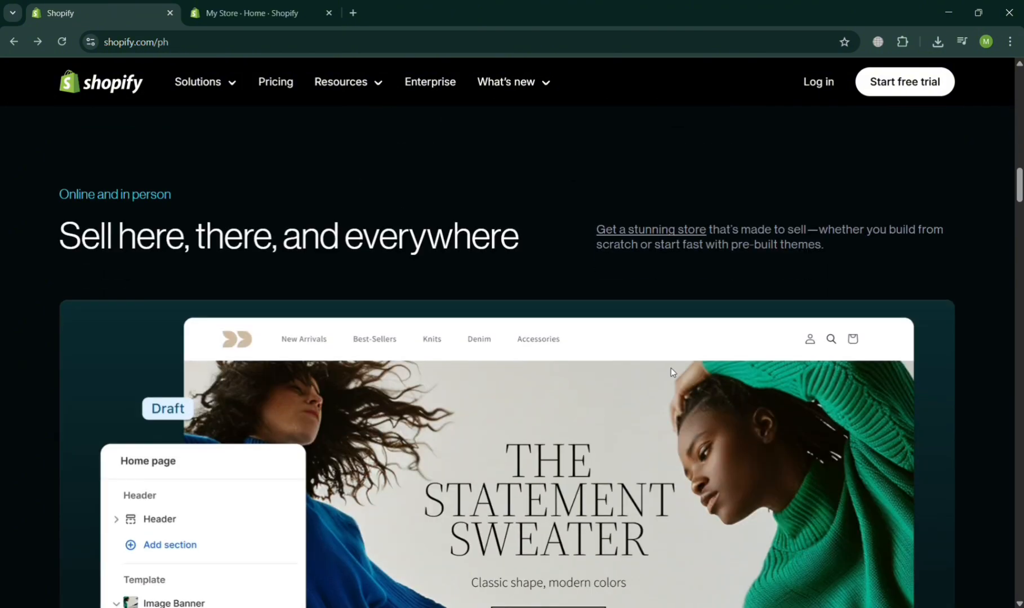
scroll(670, 369, "down", 10)
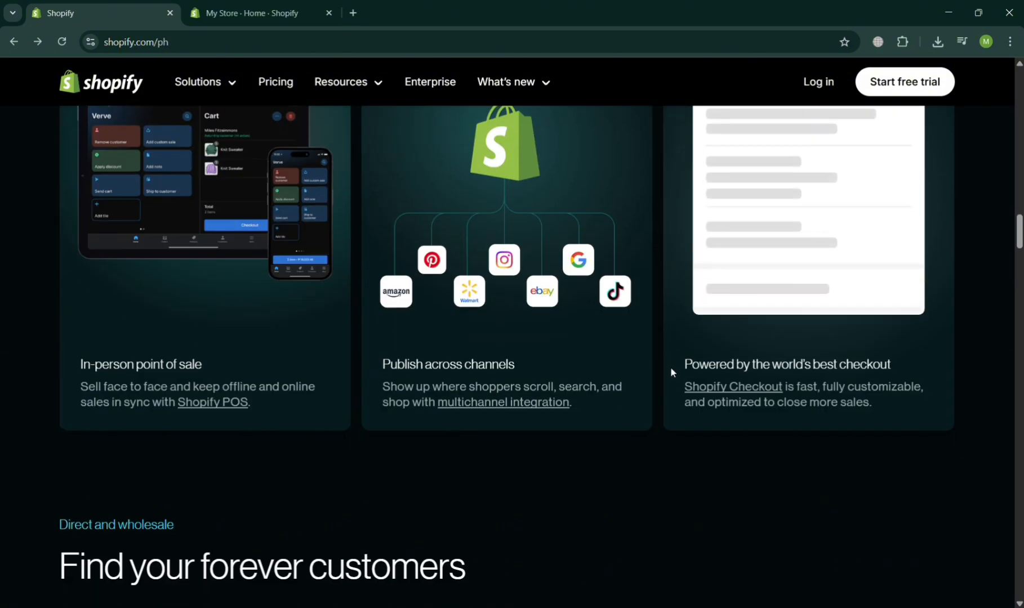
scroll(671, 371, "down", 12)
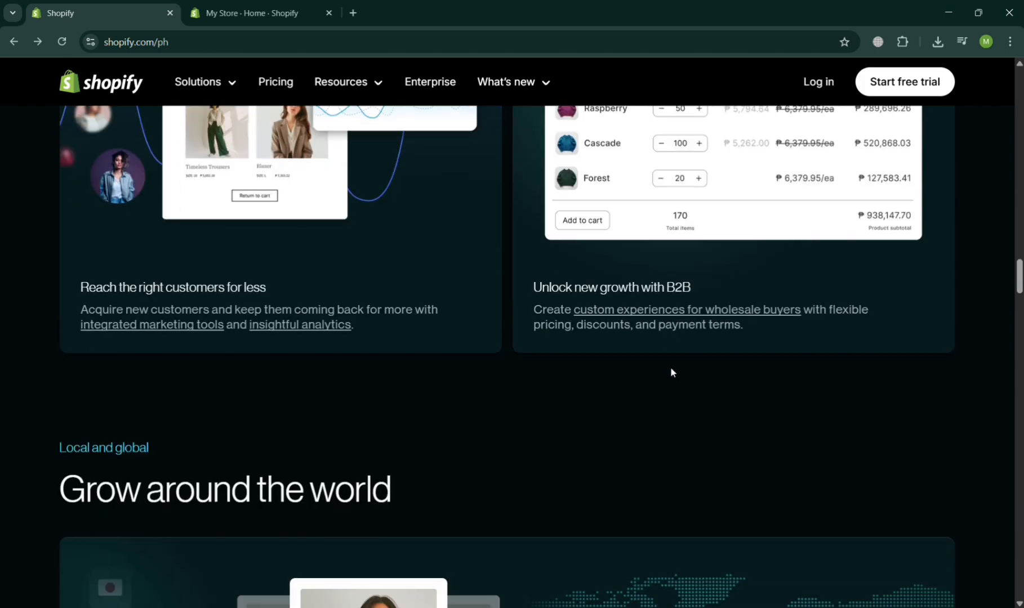
scroll(670, 372, "down", 12)
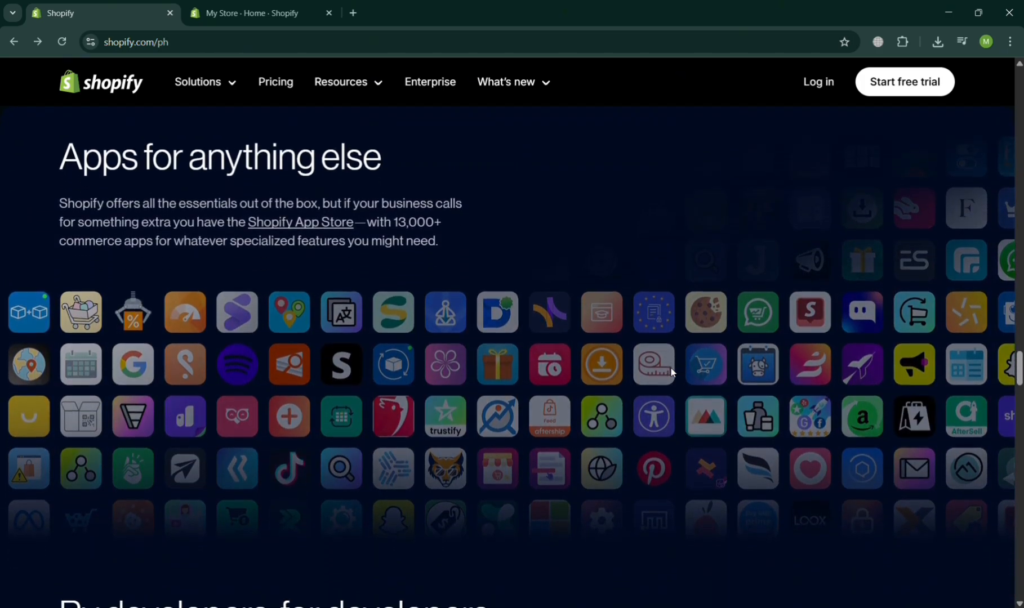
scroll(672, 372, "down", 20)
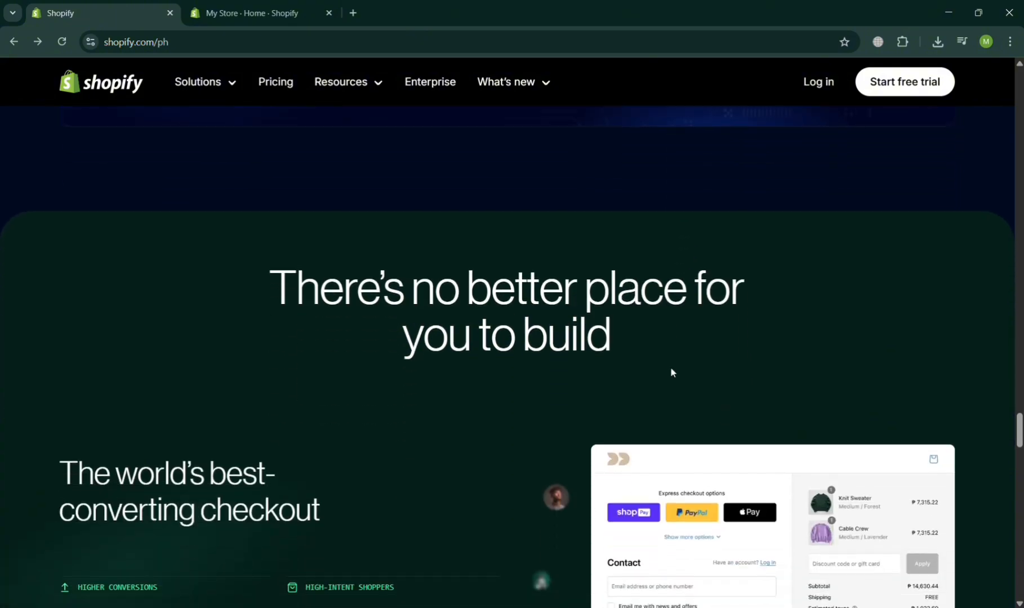
scroll(671, 369, "down", 10)
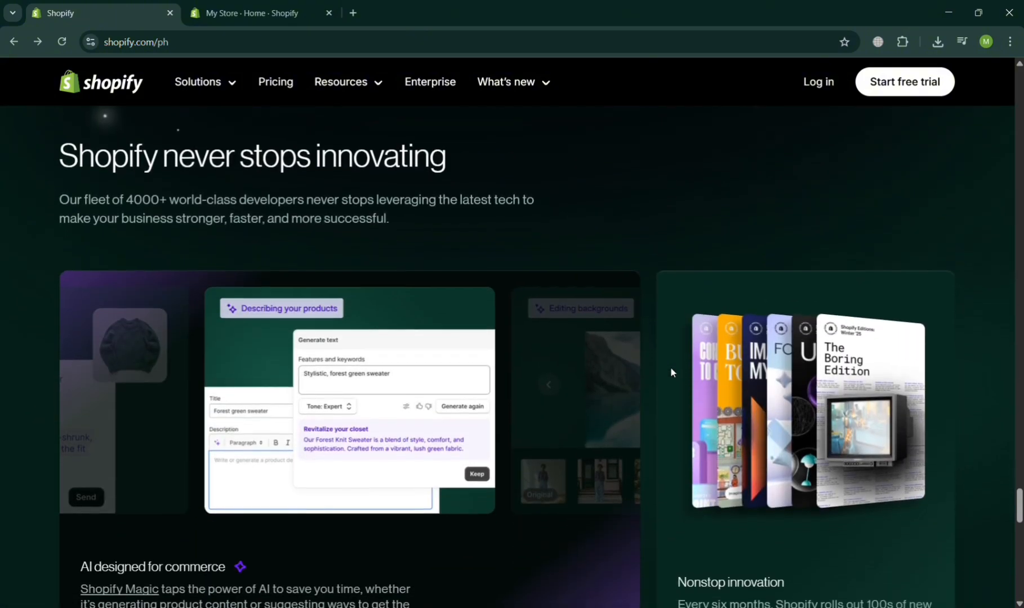
scroll(670, 372, "down", 20)
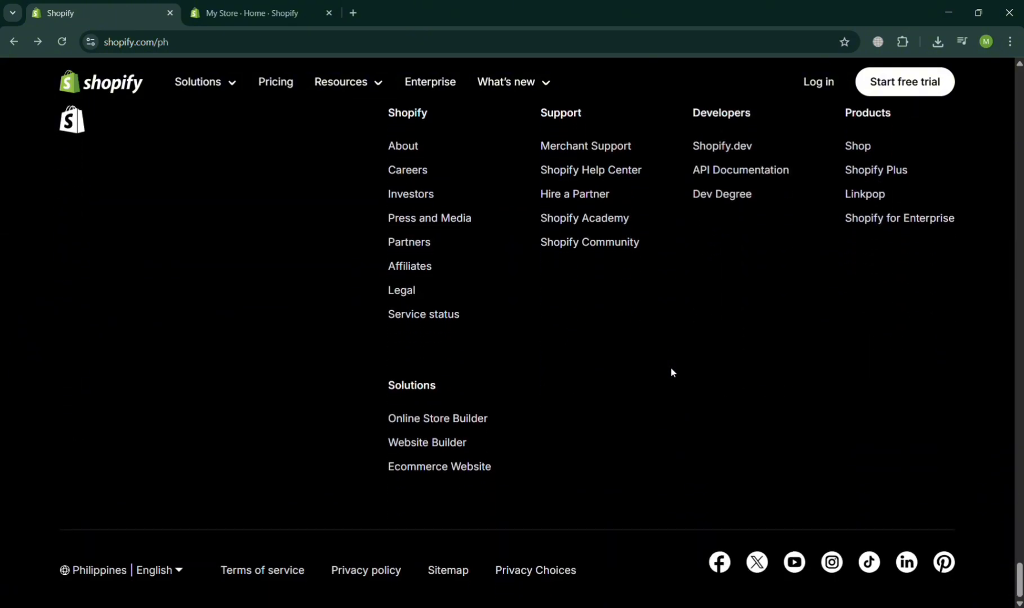
scroll(670, 371, "up", 20)
scroll(670, 372, "up", 20)
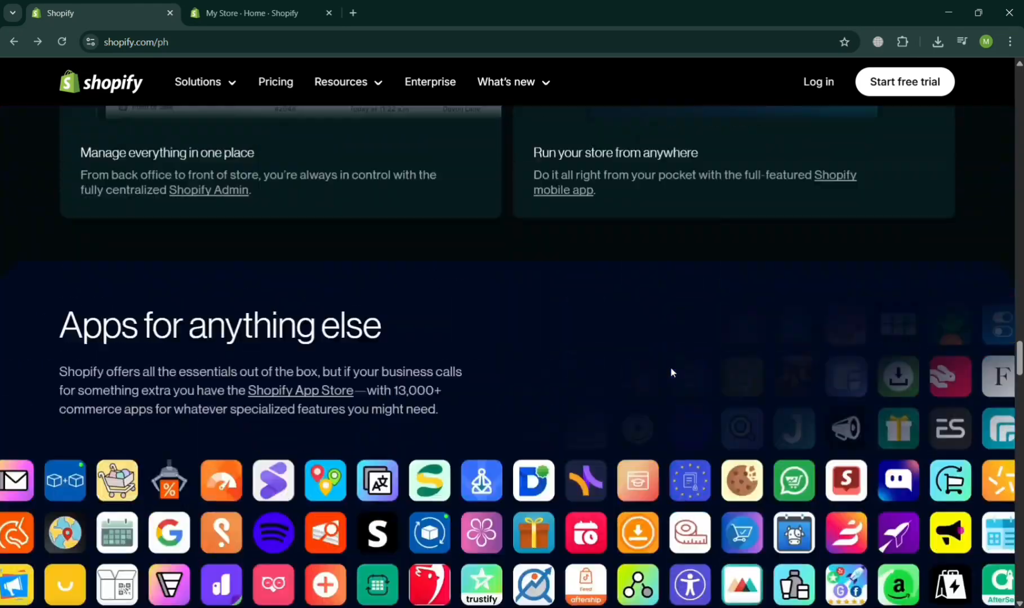
scroll(672, 370, "up", 20)
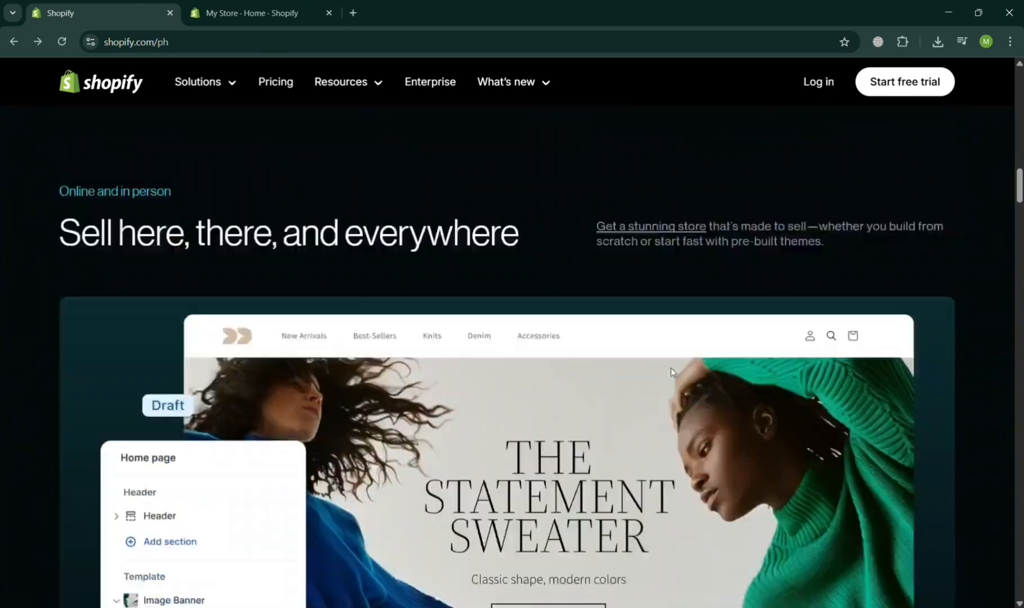
scroll(670, 369, "up", 15)
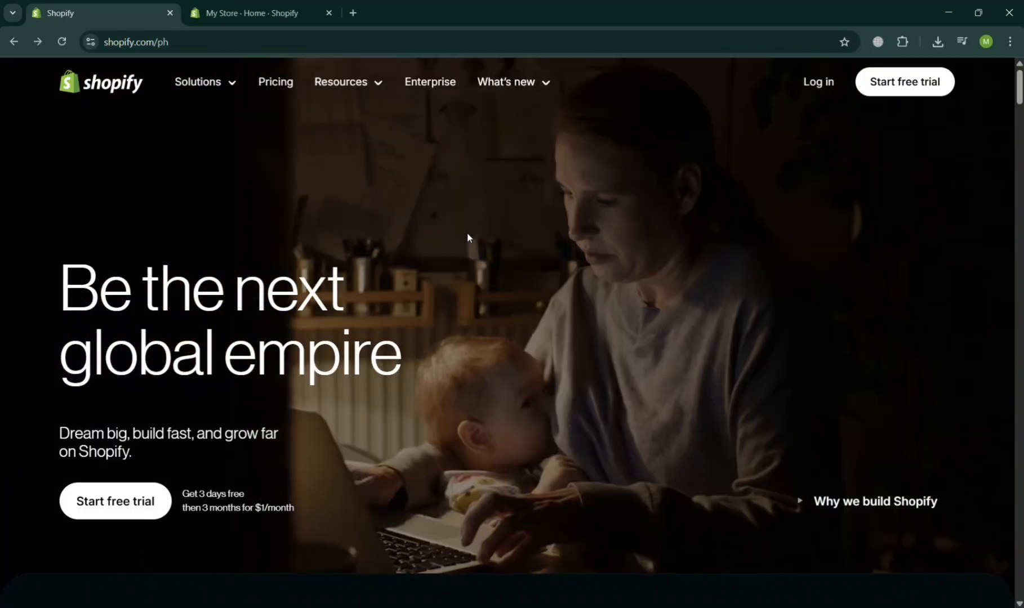
Switch to the My Store admin, open the current Spotlight theme for customizing, and view the sections available for its home page template
left_click(279, 6)
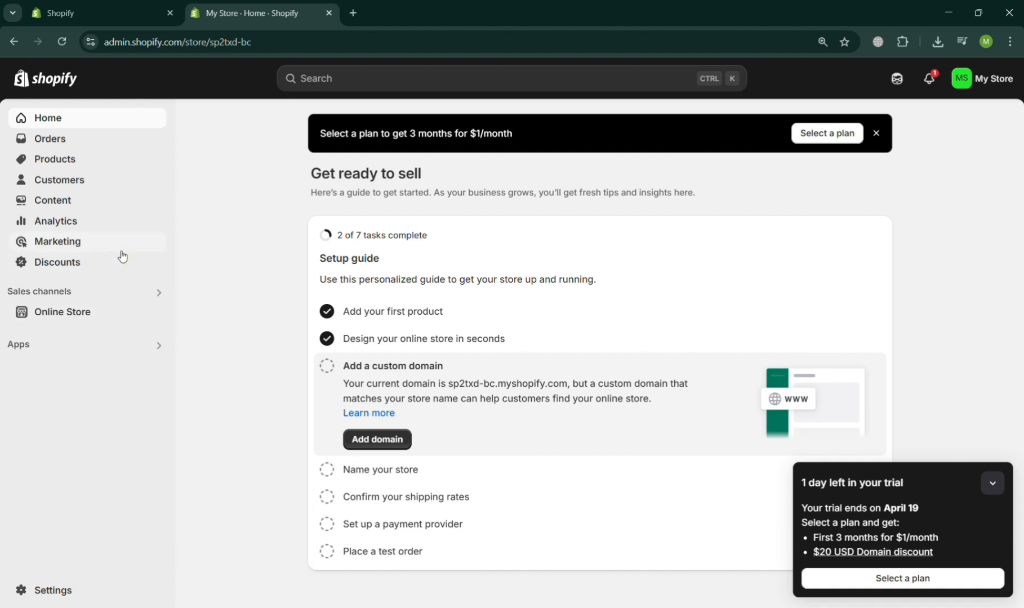
left_click(99, 316)
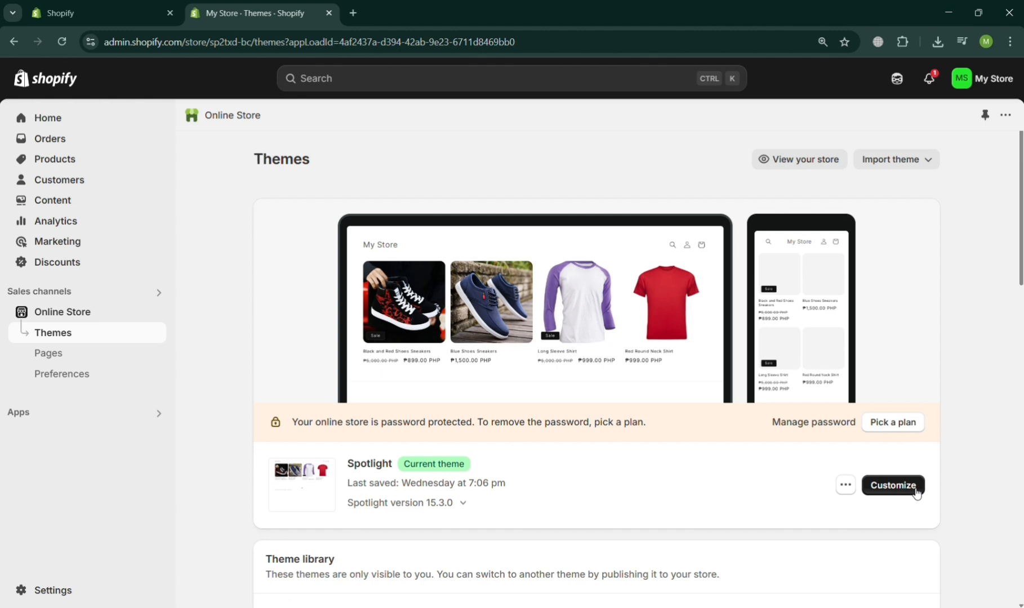
left_click(893, 485)
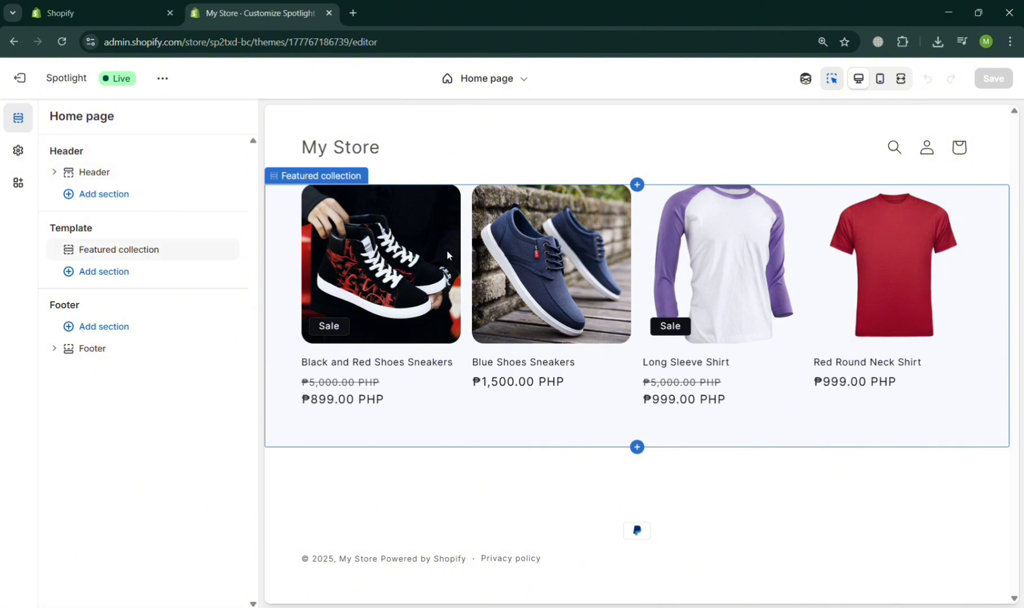
left_click(101, 273)
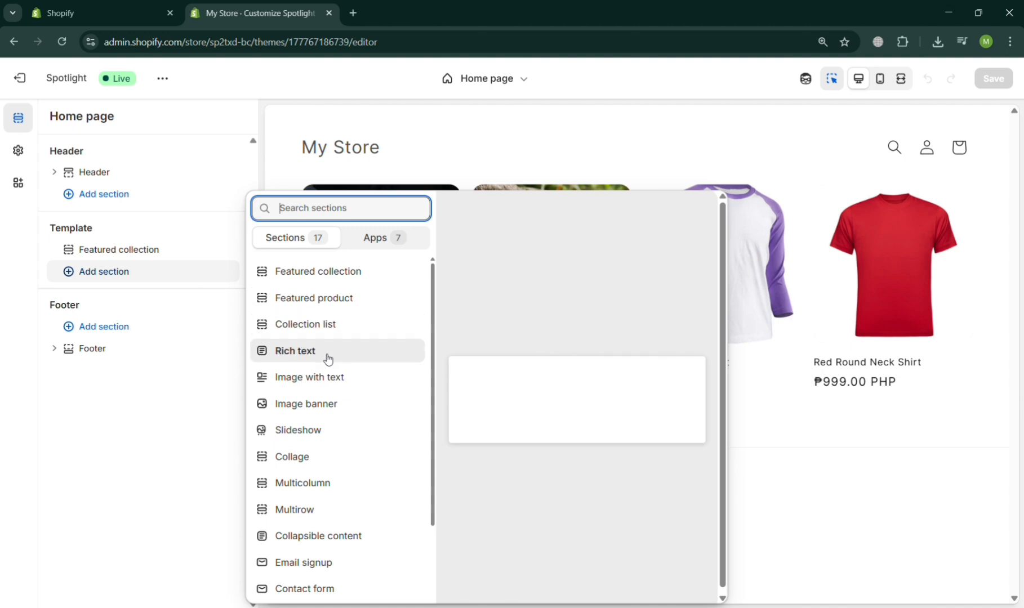
left_click(510, 83)
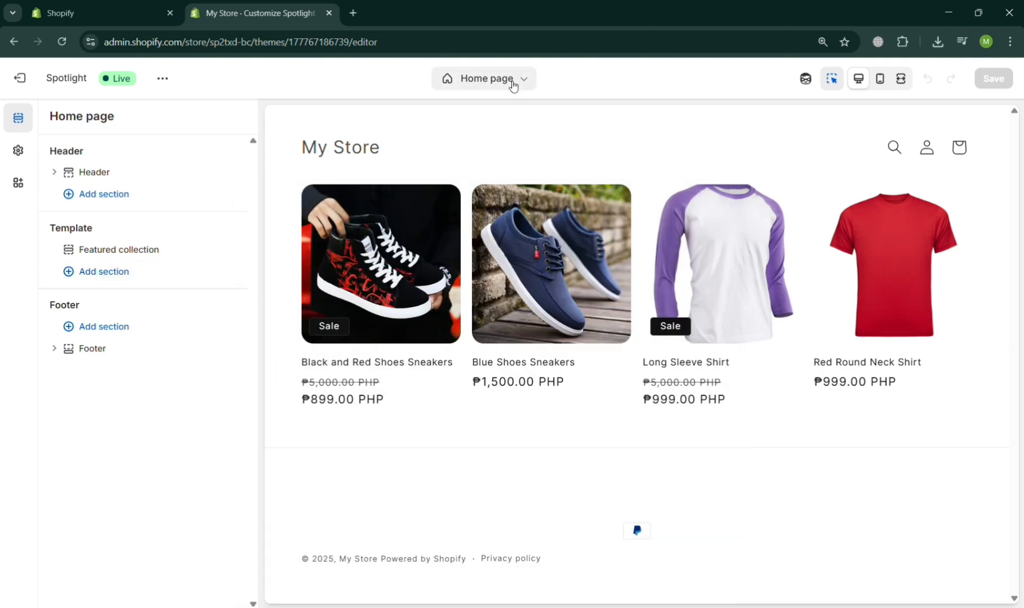
Create a new page template named "Shirt Collection" based on the contact template
left_click(509, 85)
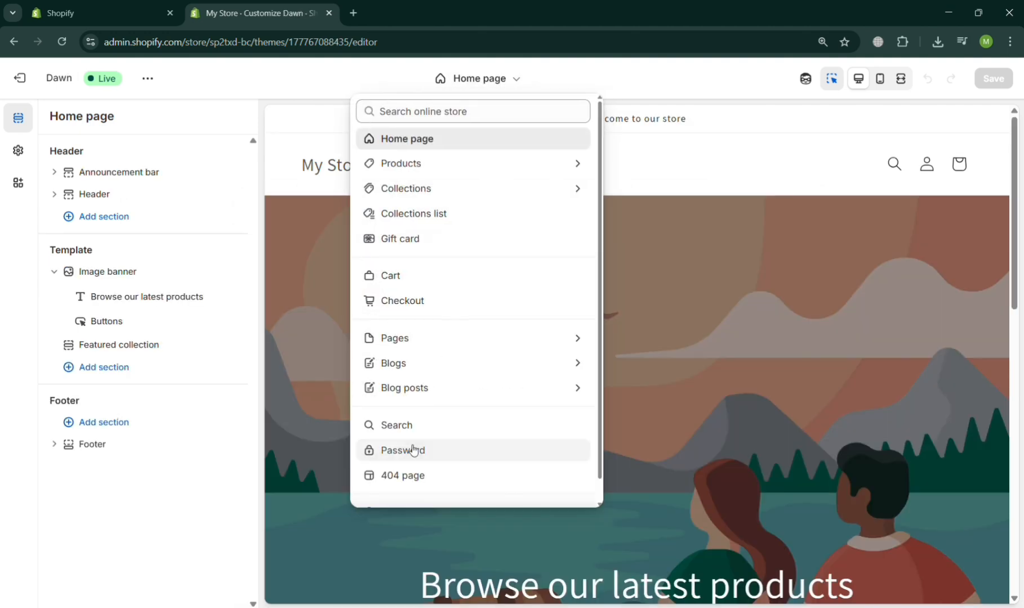
scroll(414, 451, "down", 1)
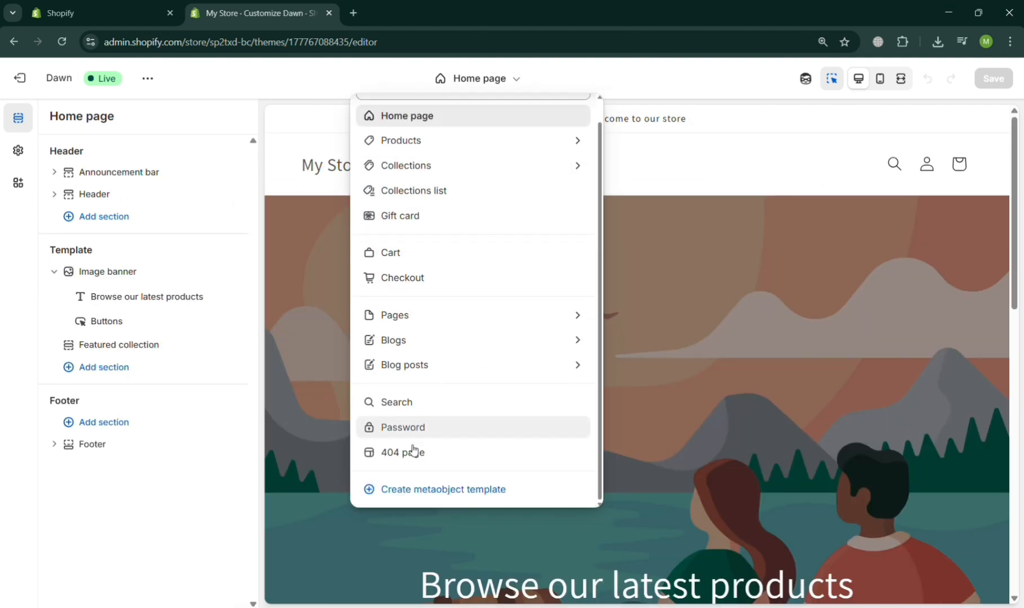
scroll(413, 451, "up", 1)
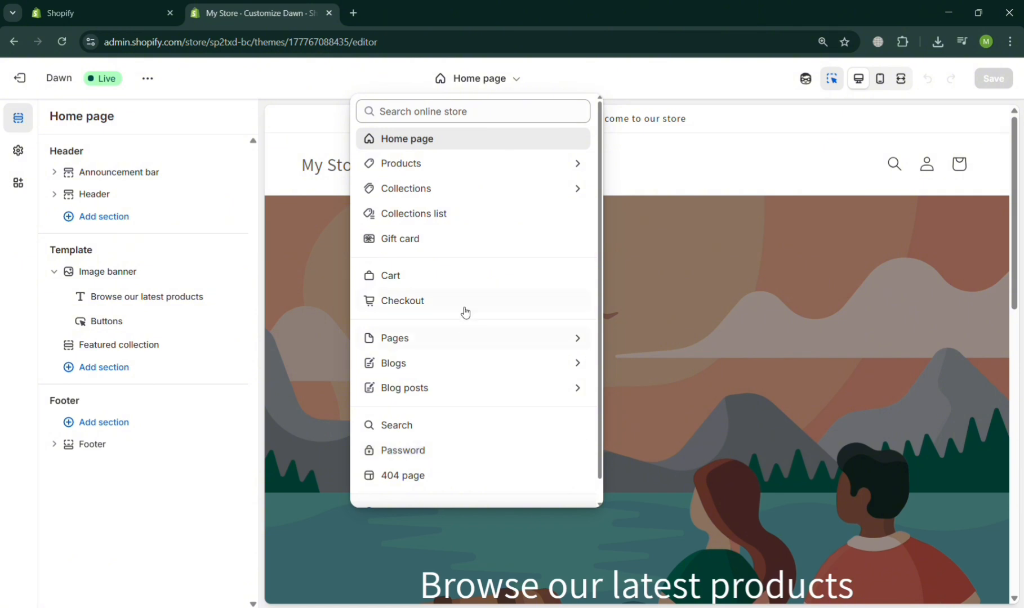
left_click(474, 351)
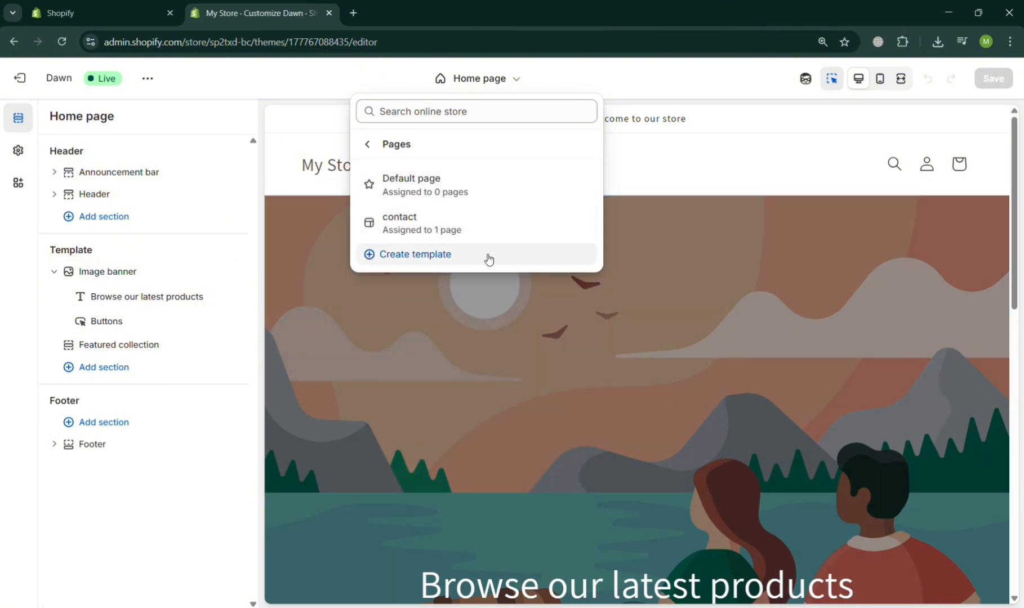
left_click(454, 265)
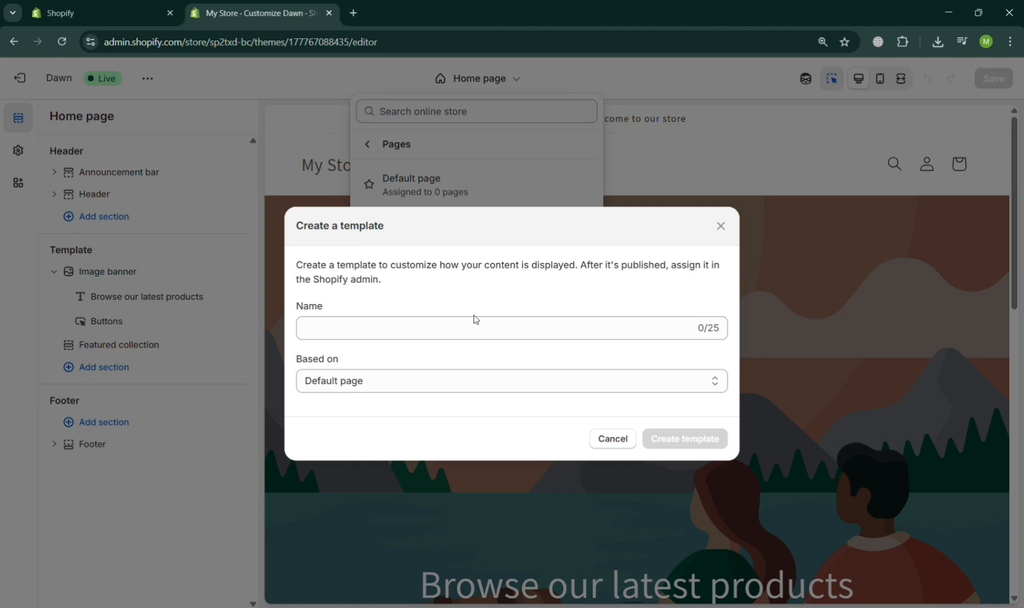
left_click(483, 338)
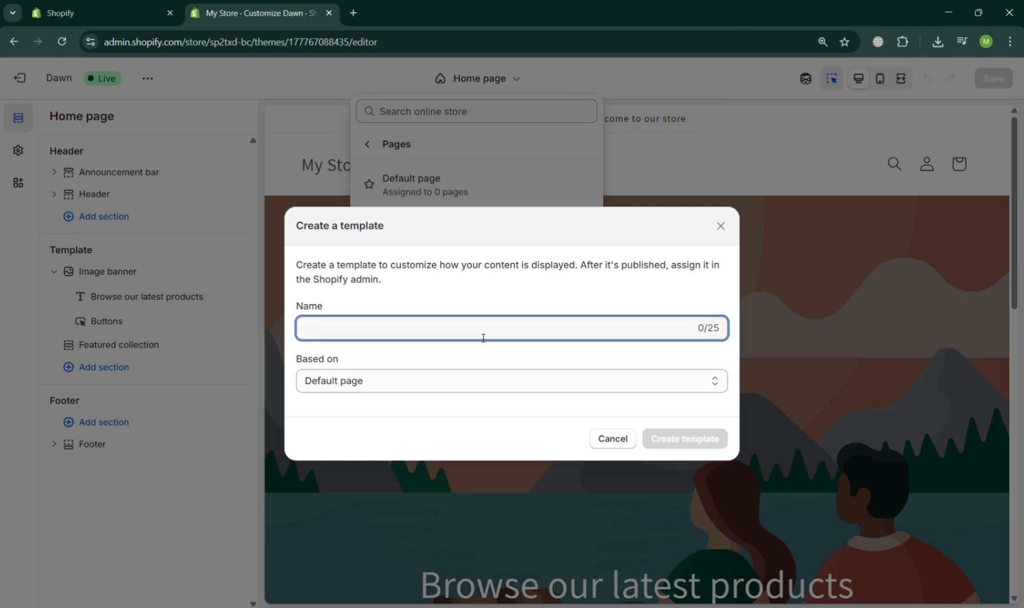
type("Shirt Collection")
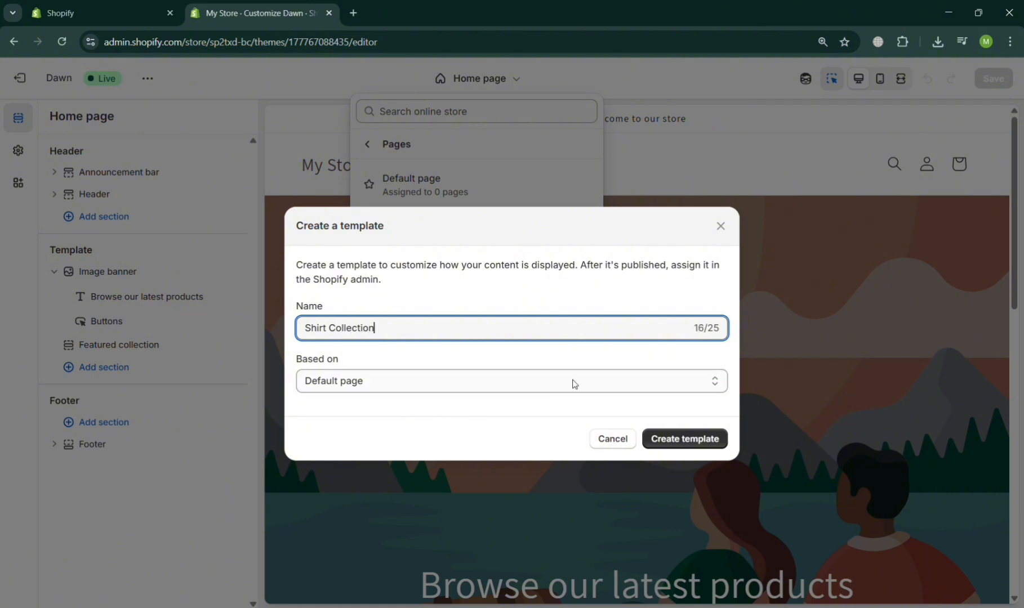
key("Tab")
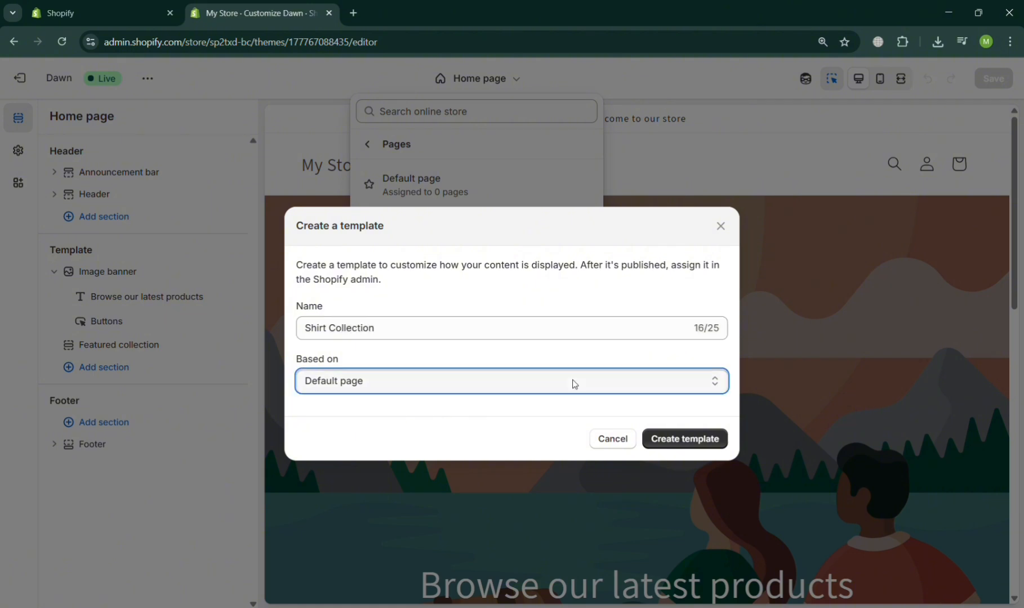
left_click(581, 417)
left_click(548, 454)
left_click(697, 442)
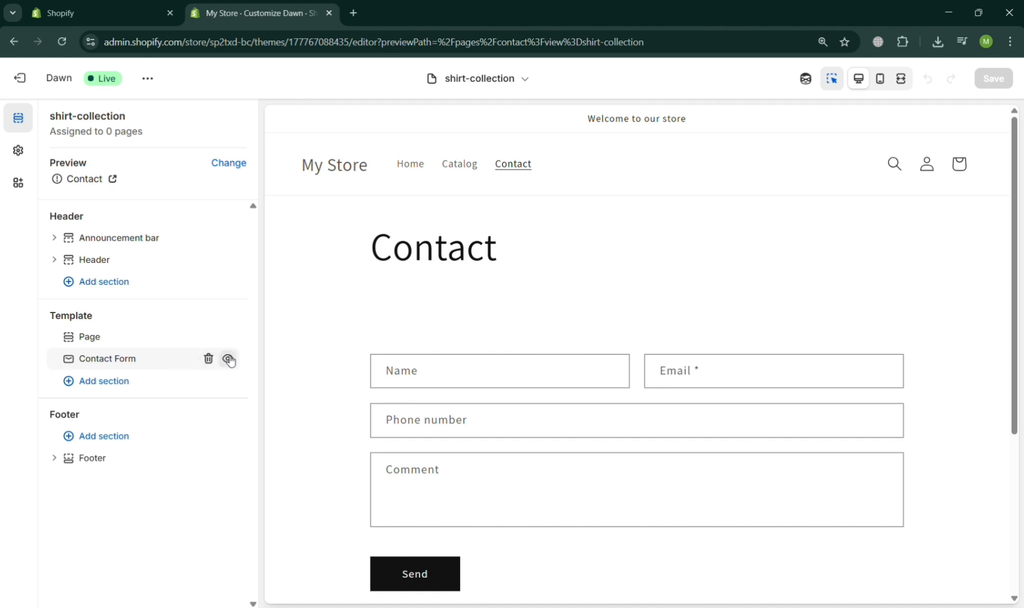
Hide the template's Contact Form and Page sections and add a Featured collection section
left_click(228, 359)
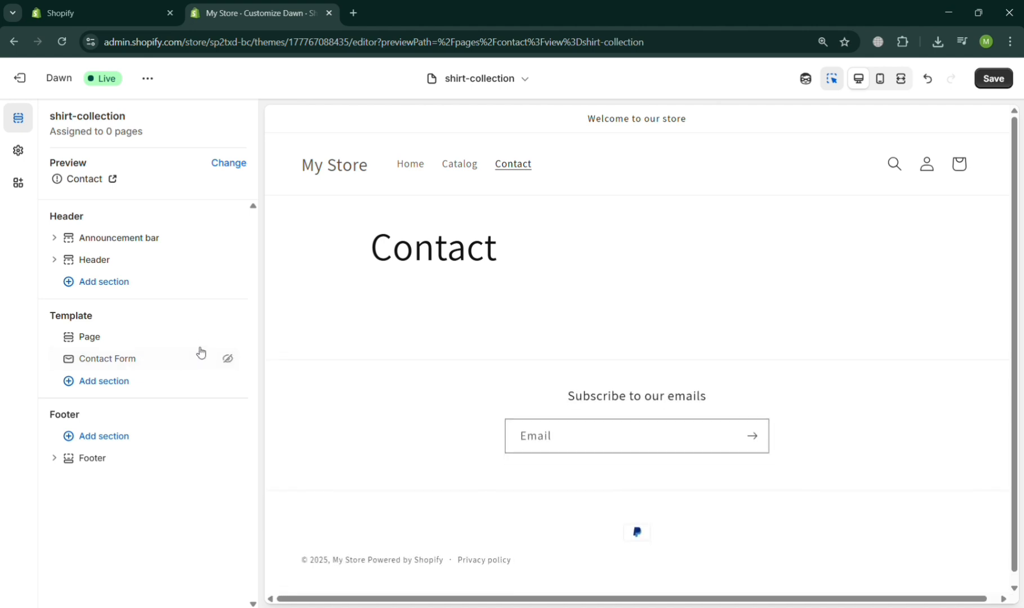
left_click(228, 336)
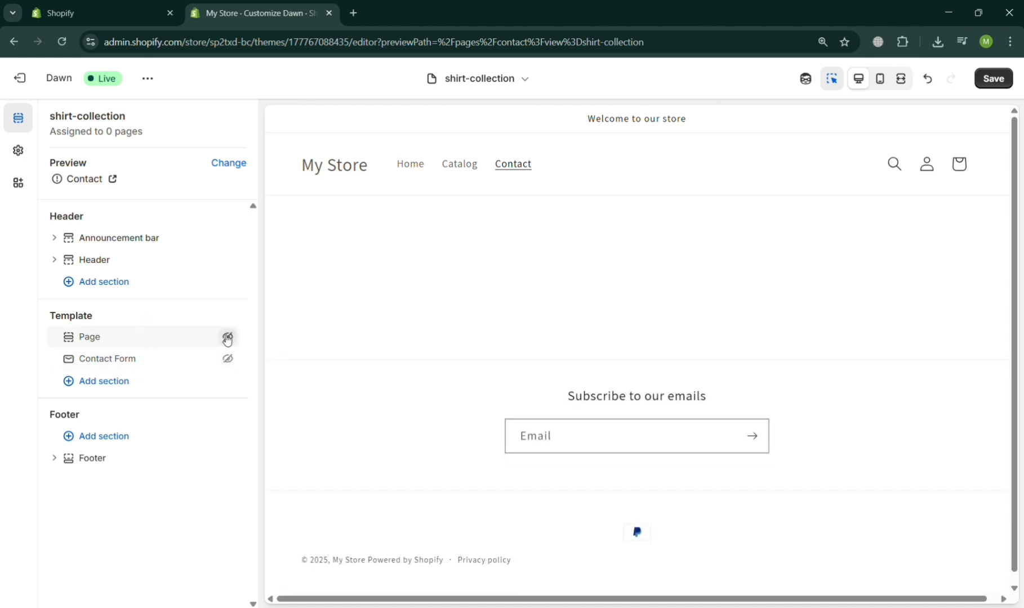
left_click(100, 385)
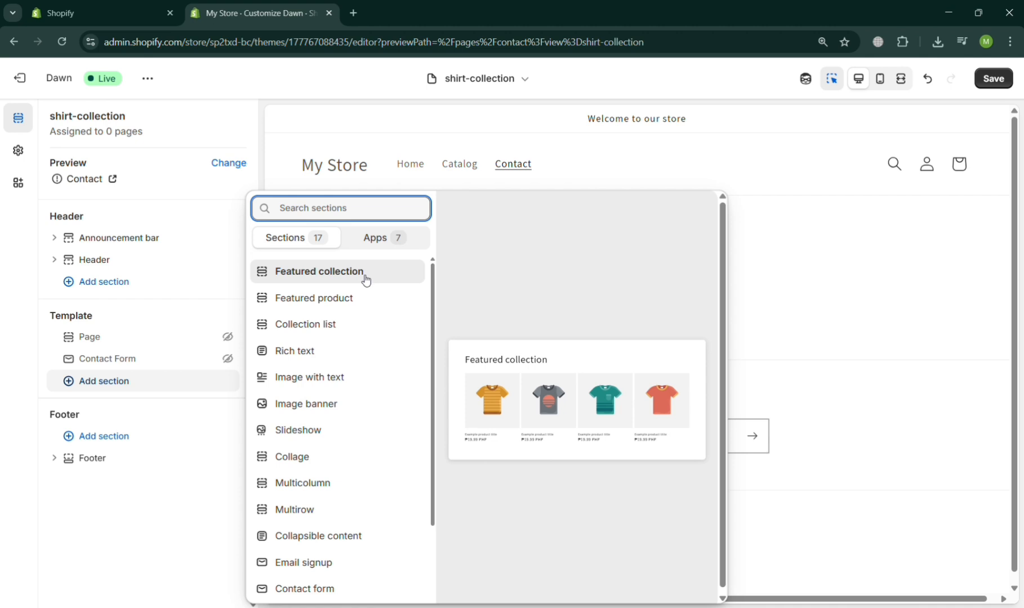
left_click(366, 280)
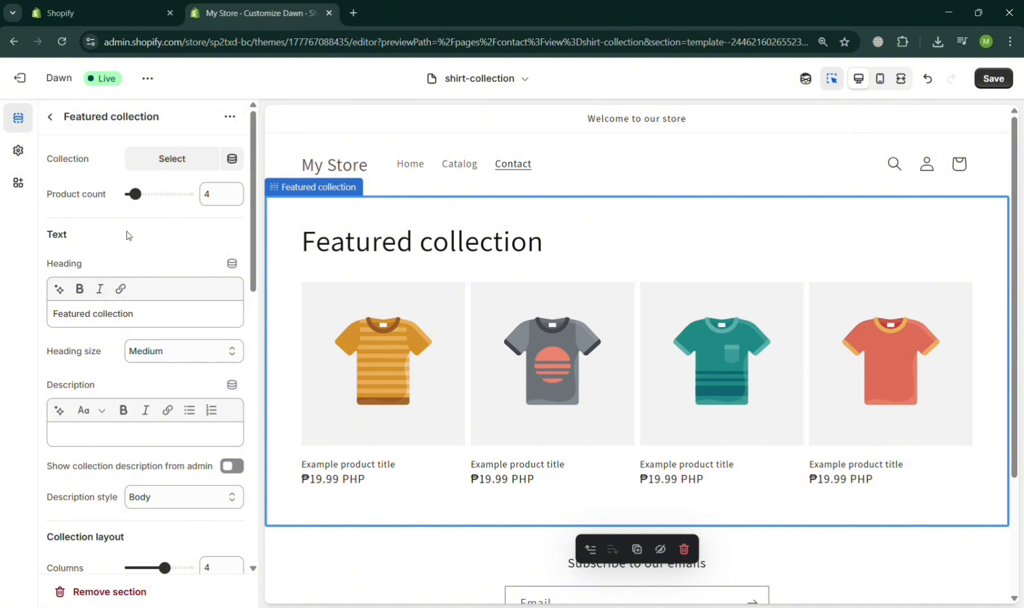
Set the Featured collection section's heading to "Shirt Collection" and open its description for editing
left_click(175, 313)
triple_click(175, 314)
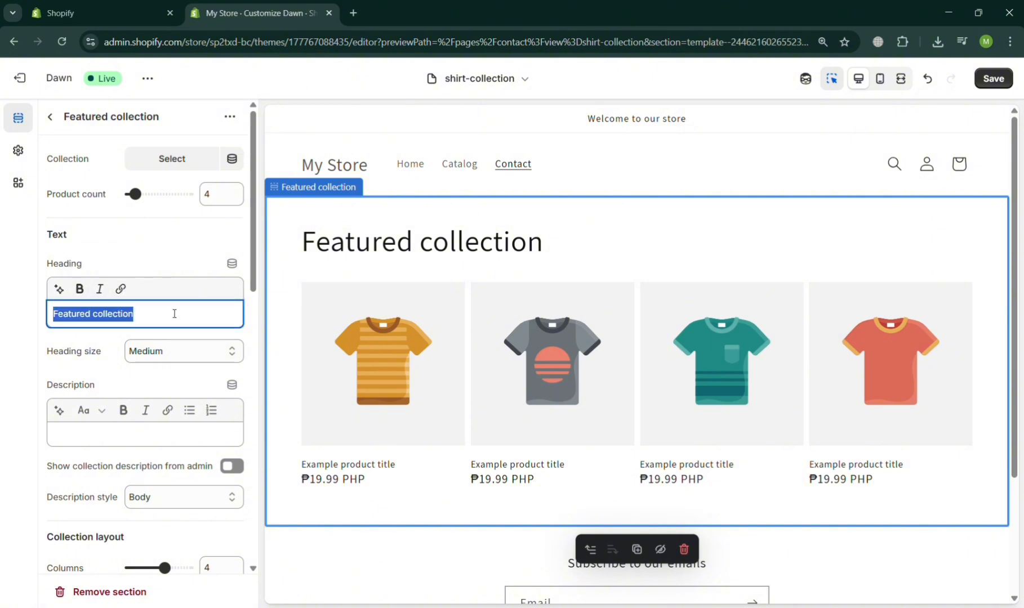
type("Shirt")
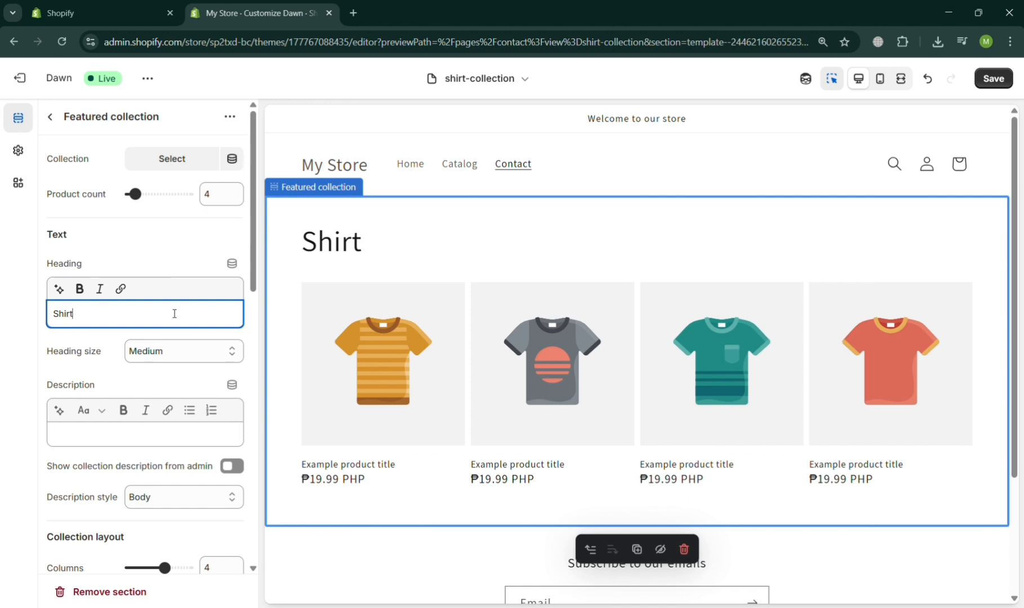
type(" Collectio")
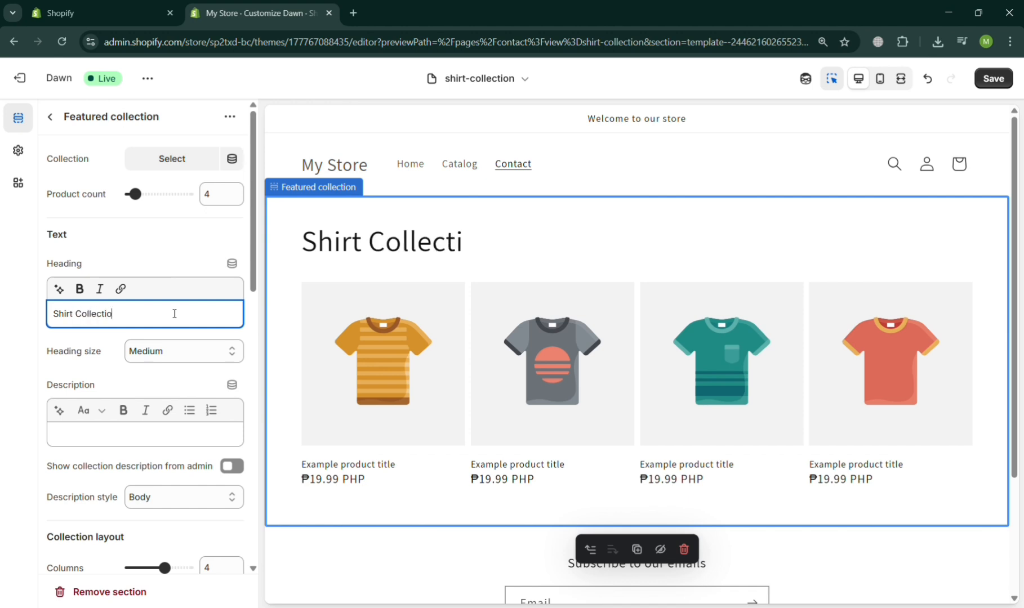
type("n")
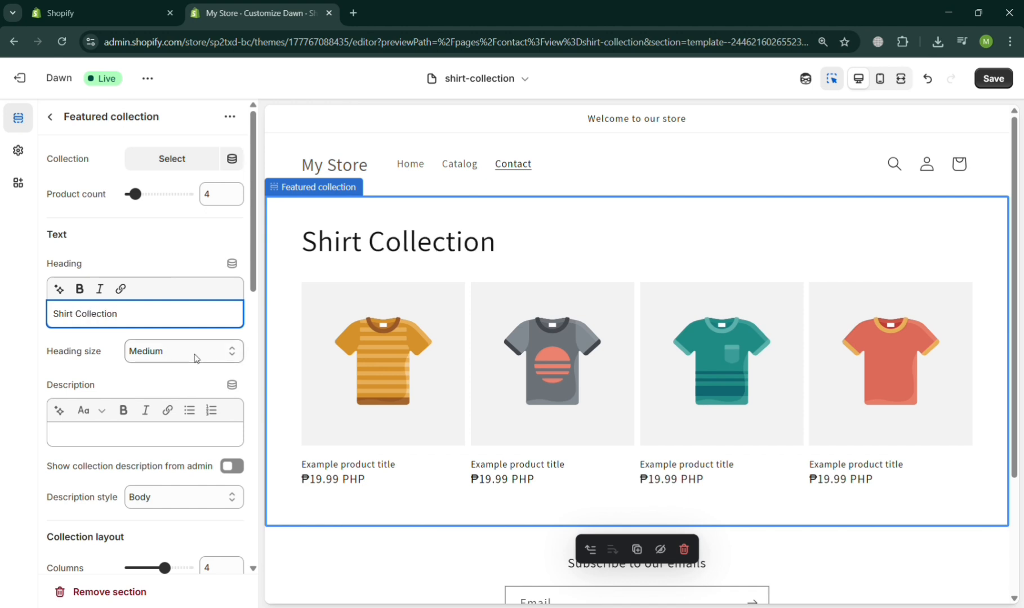
left_click(62, 443)
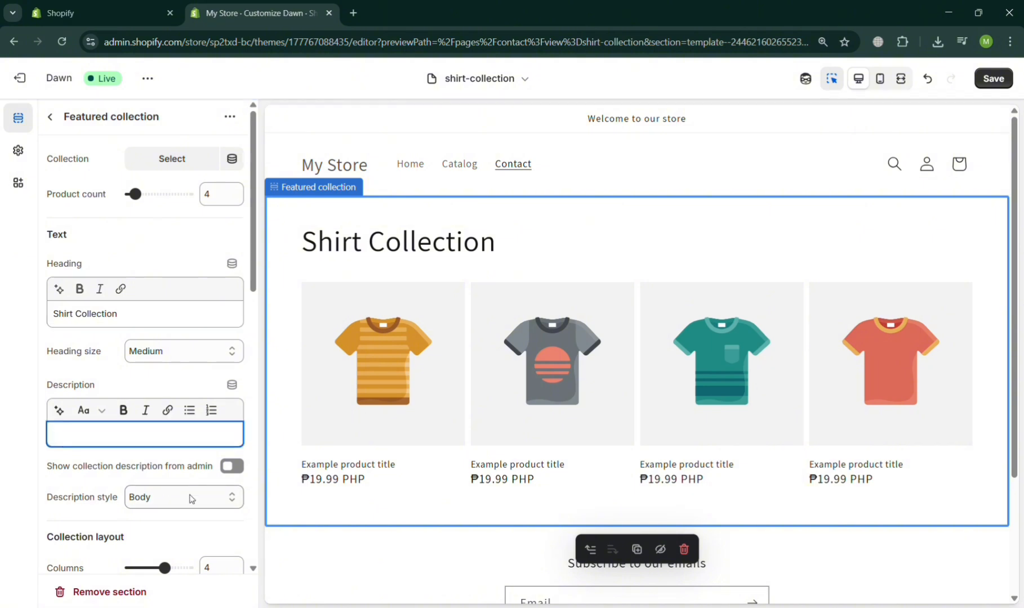
Examine the Featured collection section's collection layout, product card, mobile layout and padding settings
scroll(192, 498, "down", 5)
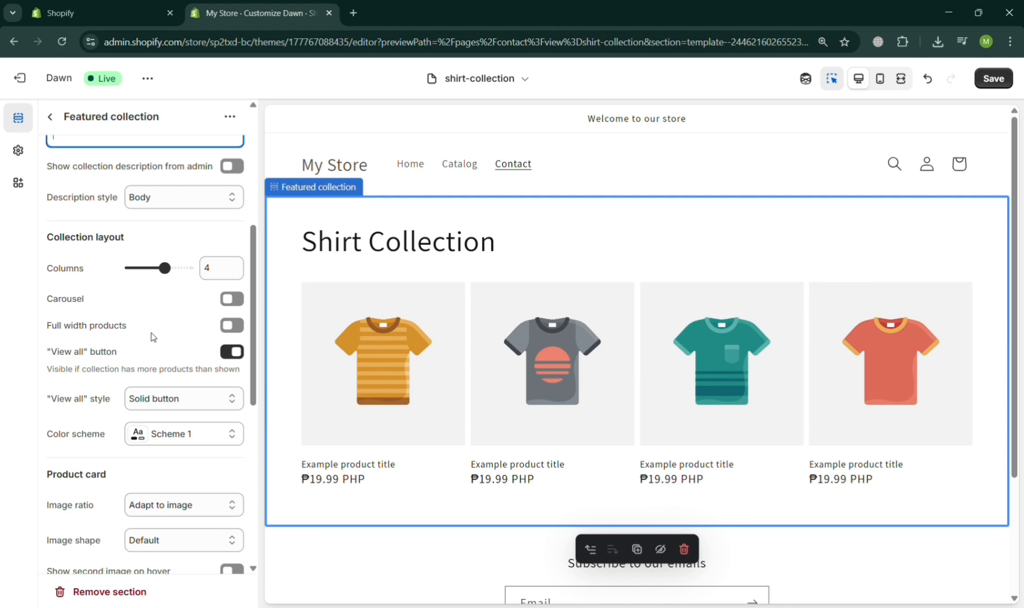
scroll(151, 336, "down", 3)
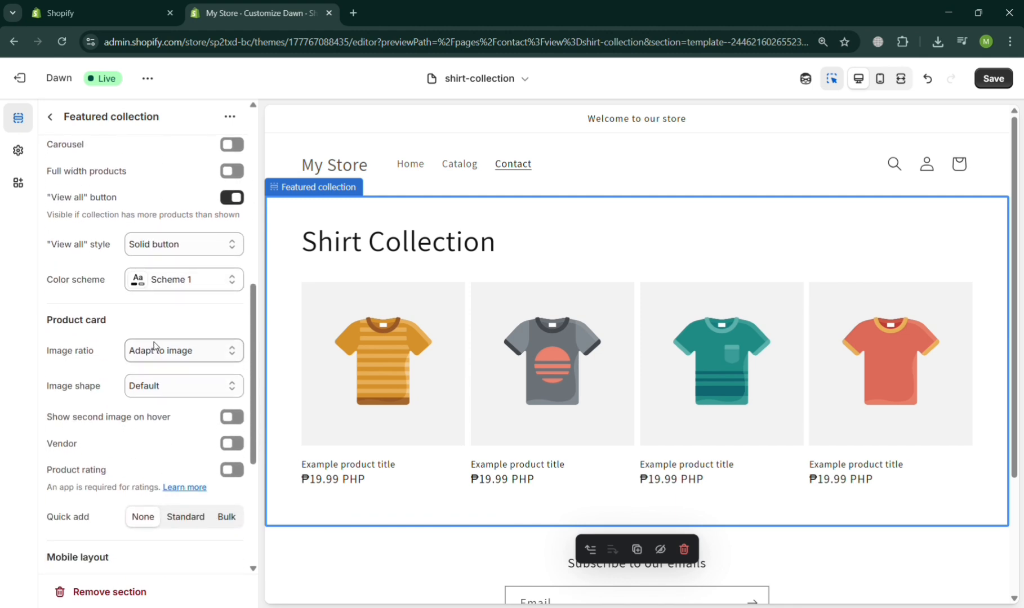
scroll(206, 355, "down", 2)
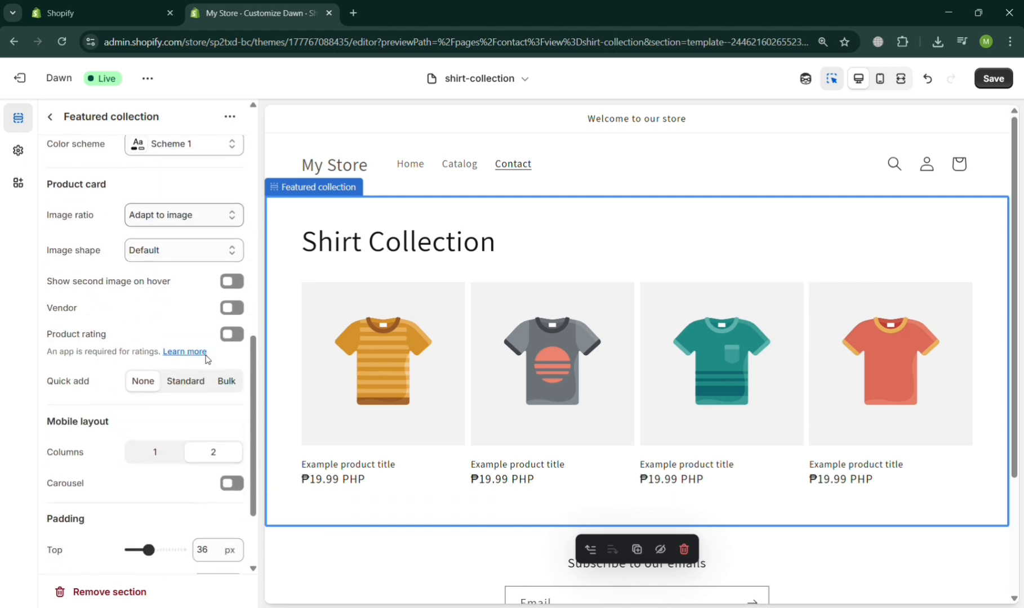
scroll(206, 359, "down", 2)
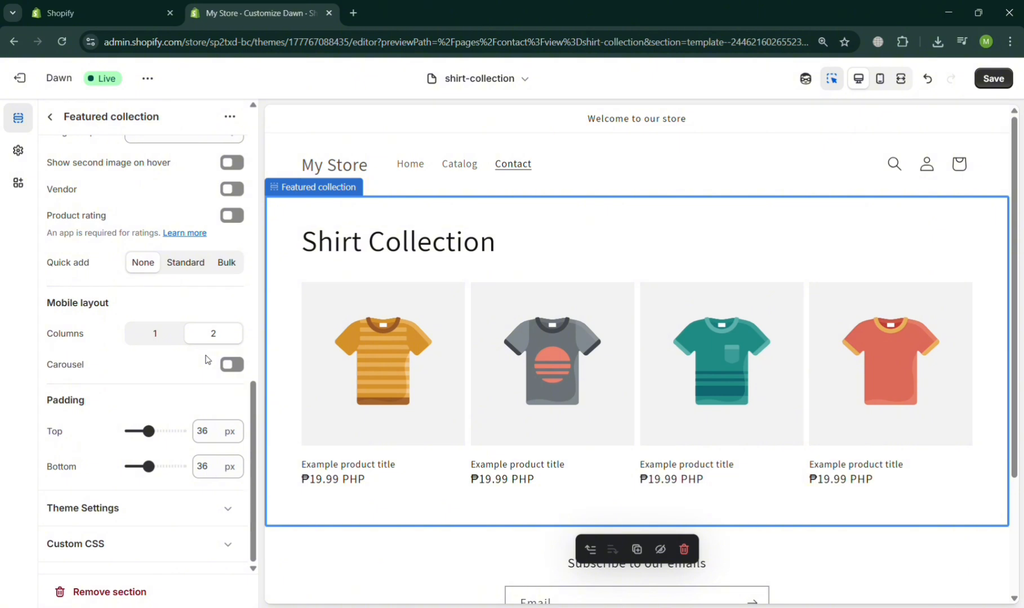
scroll(207, 359, "up", 12)
scroll(206, 359, "down", 3)
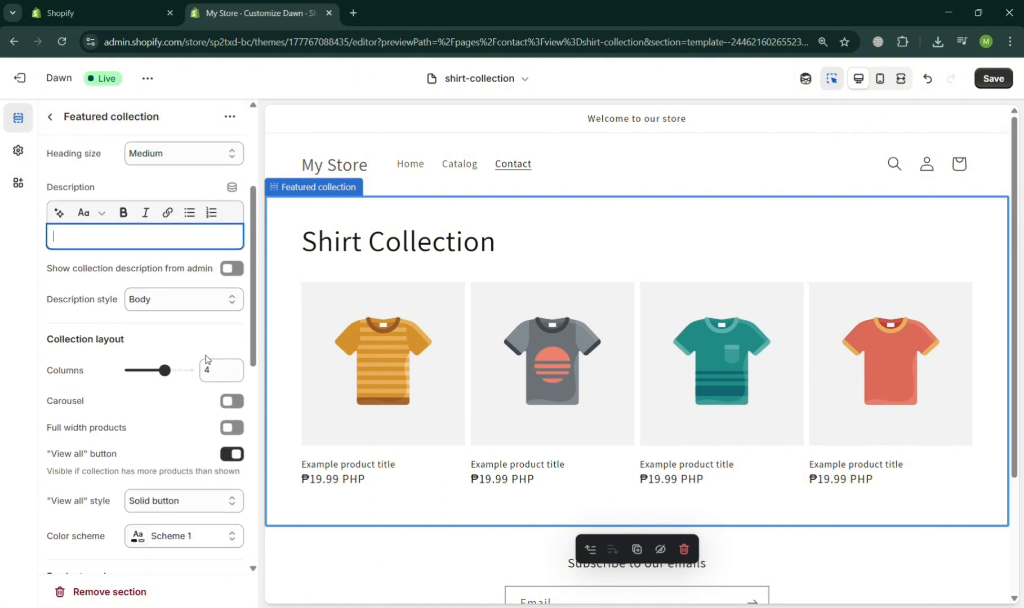
scroll(207, 359, "up", 3)
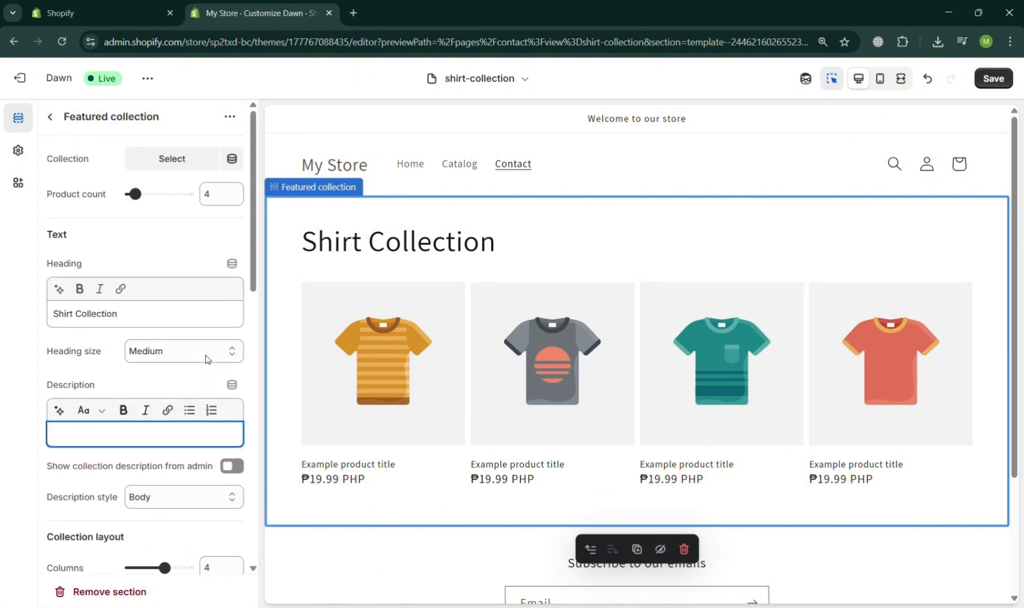
Start creating a new collection for the Featured collection section and title it "Shirt Collection"
left_click(168, 163)
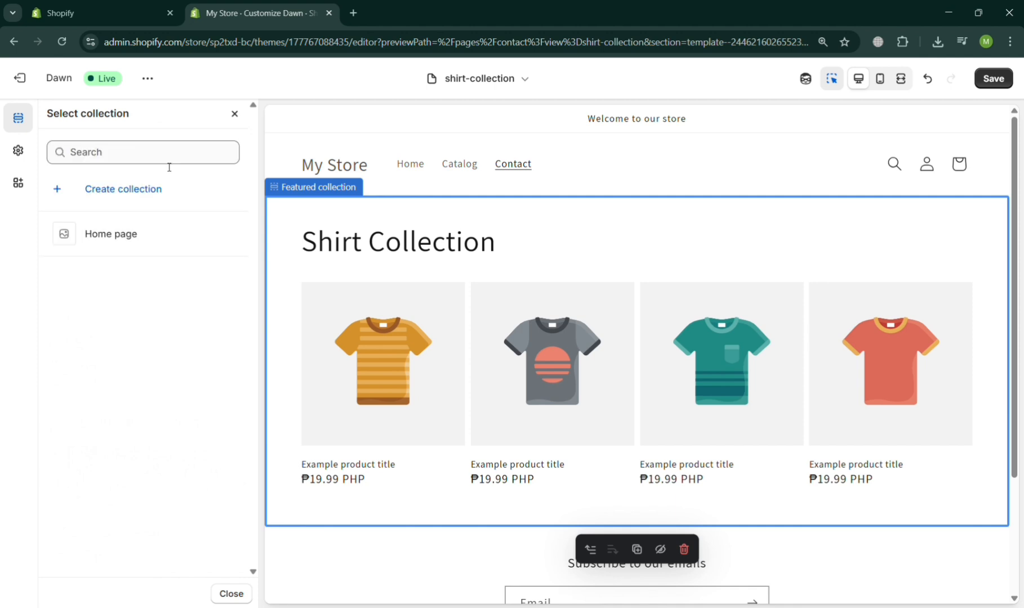
left_click(115, 190)
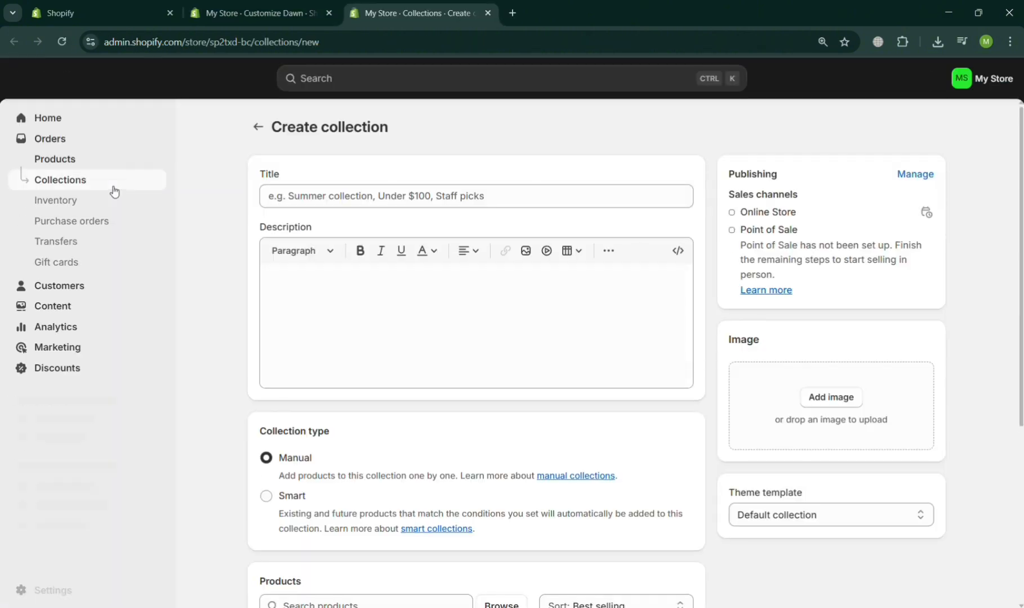
left_click(481, 196)
type("W")
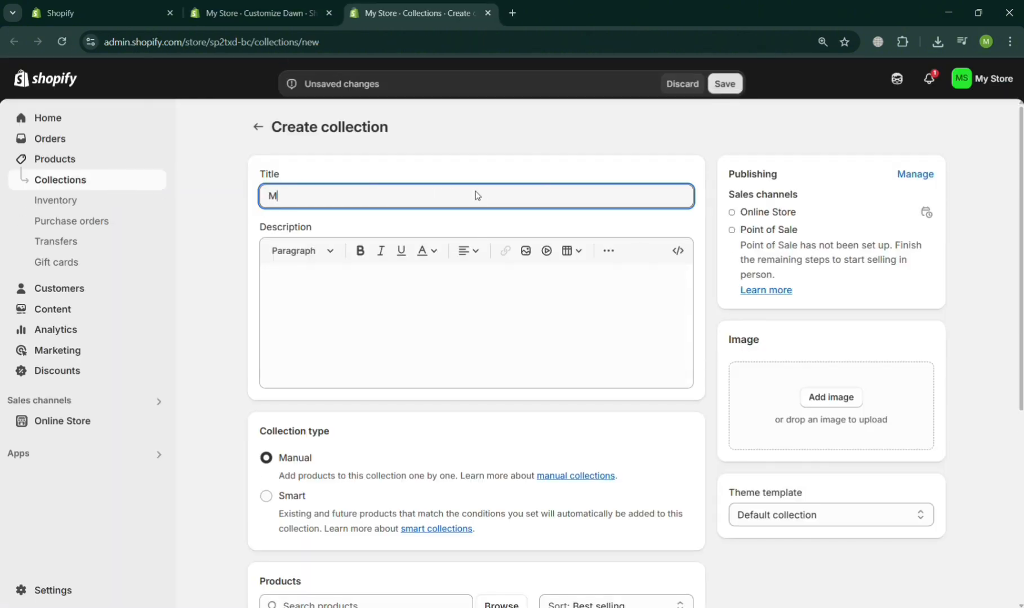
key("BackSpace")
type("Shirt Collection")
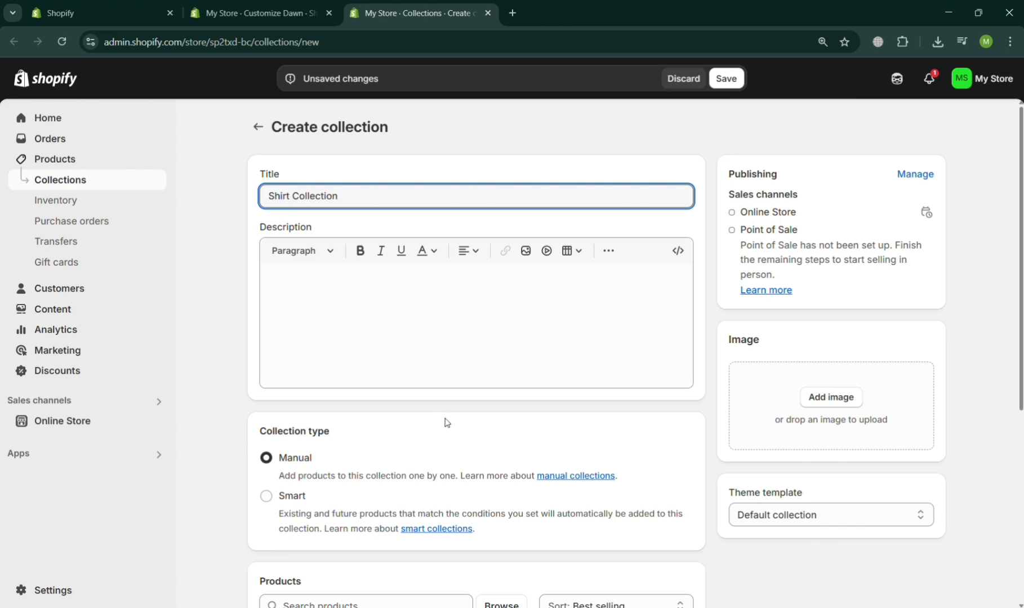
Add the Long Sleeve Shirt and Red Round Neck Shirt products to the collection and save it
scroll(445, 421, "down", 4)
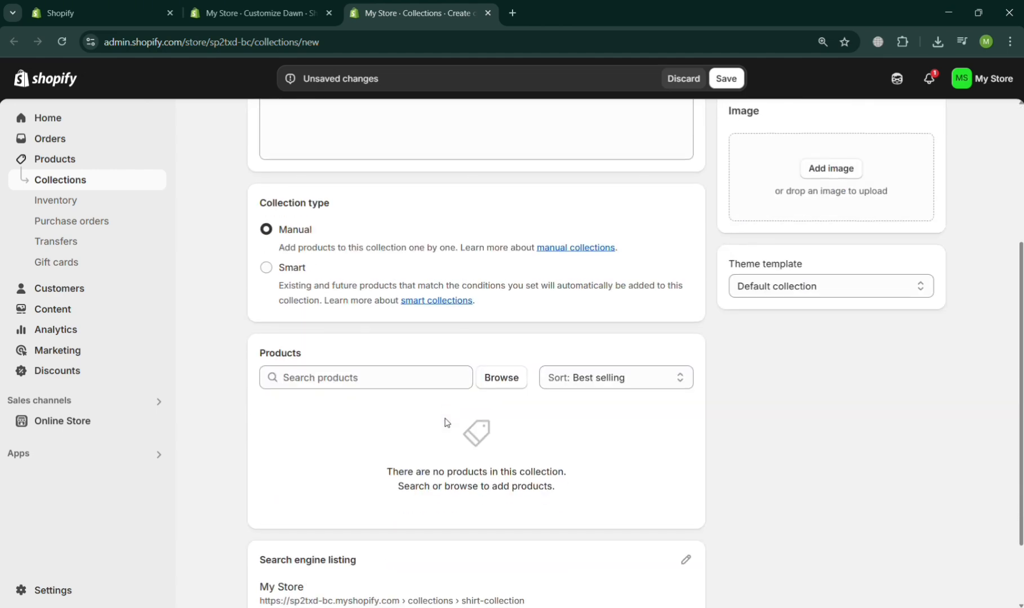
left_click(524, 379)
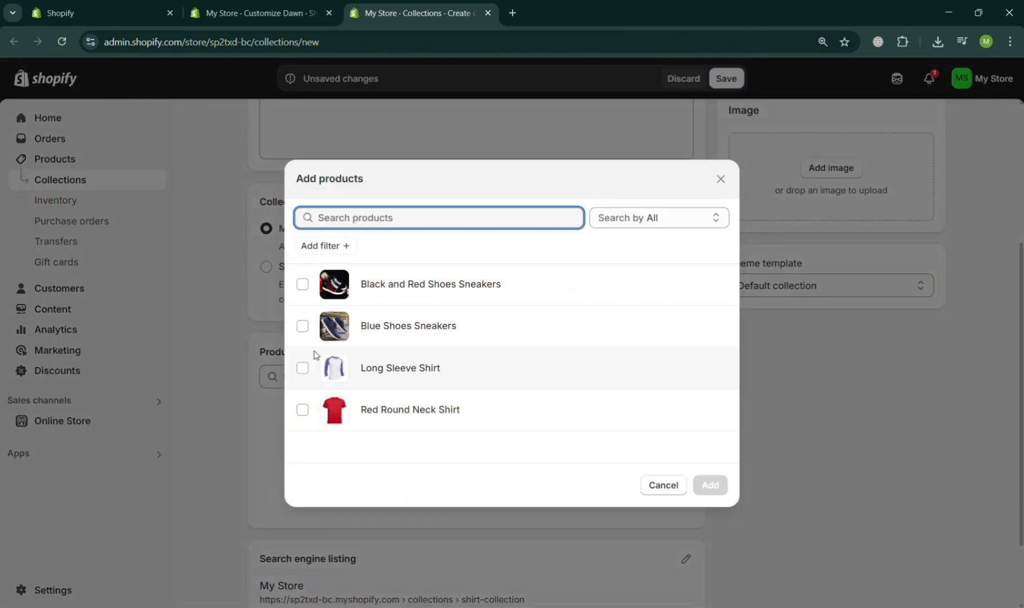
left_click(304, 369)
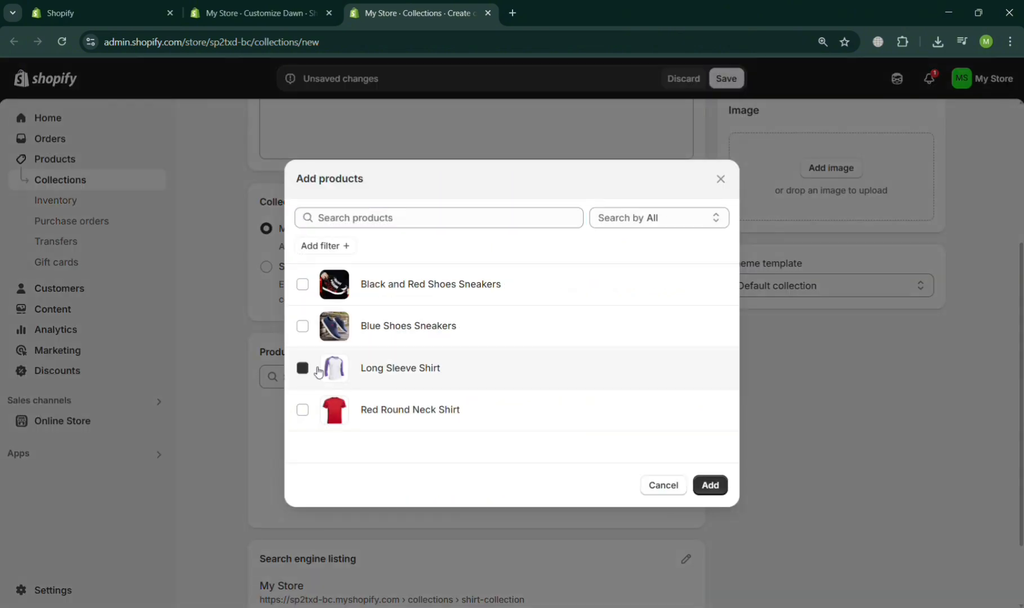
left_click(304, 409)
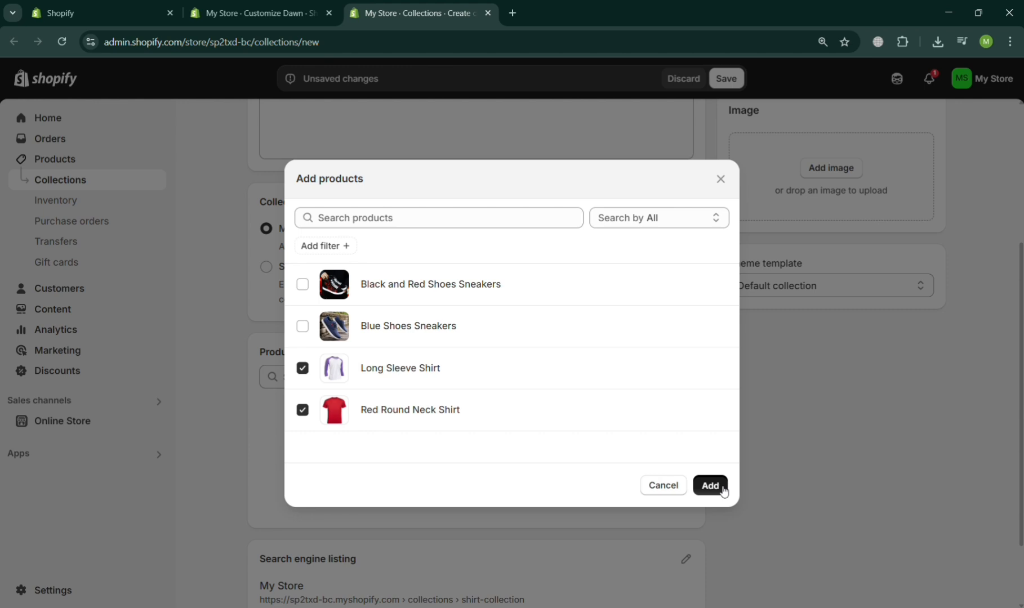
left_click(709, 485)
scroll(719, 489, "down", 2)
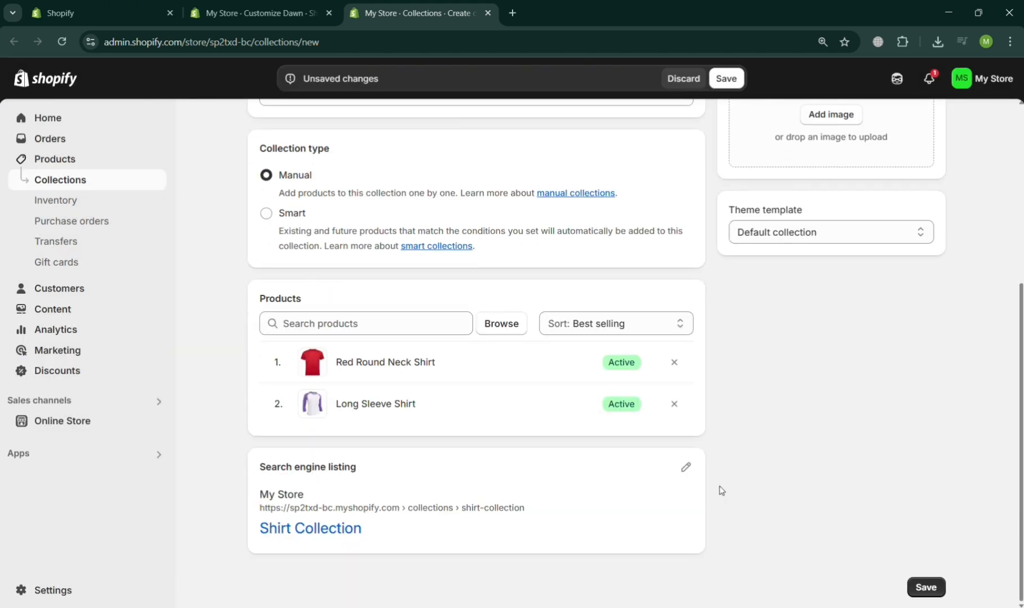
scroll(721, 490, "down", 1)
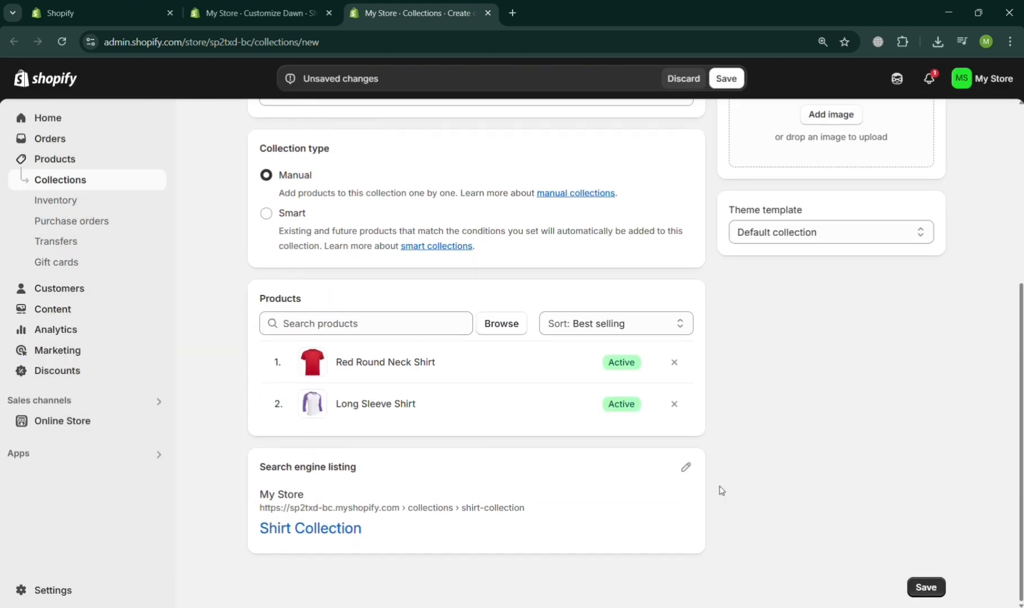
left_click(928, 592)
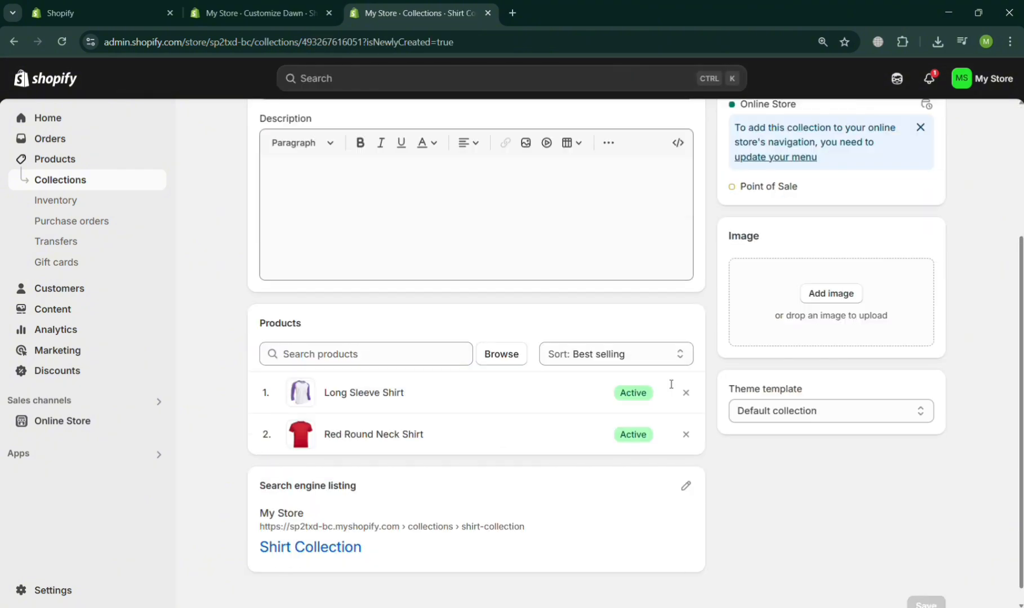
Return to the theme editor and save the shirt-collection template
left_click(253, 12)
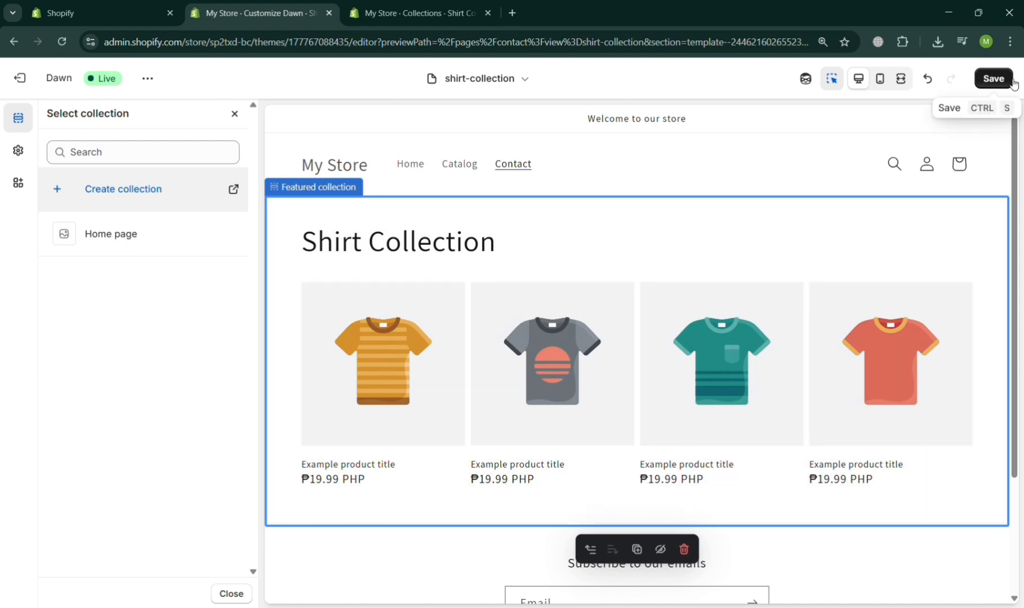
left_click(997, 79)
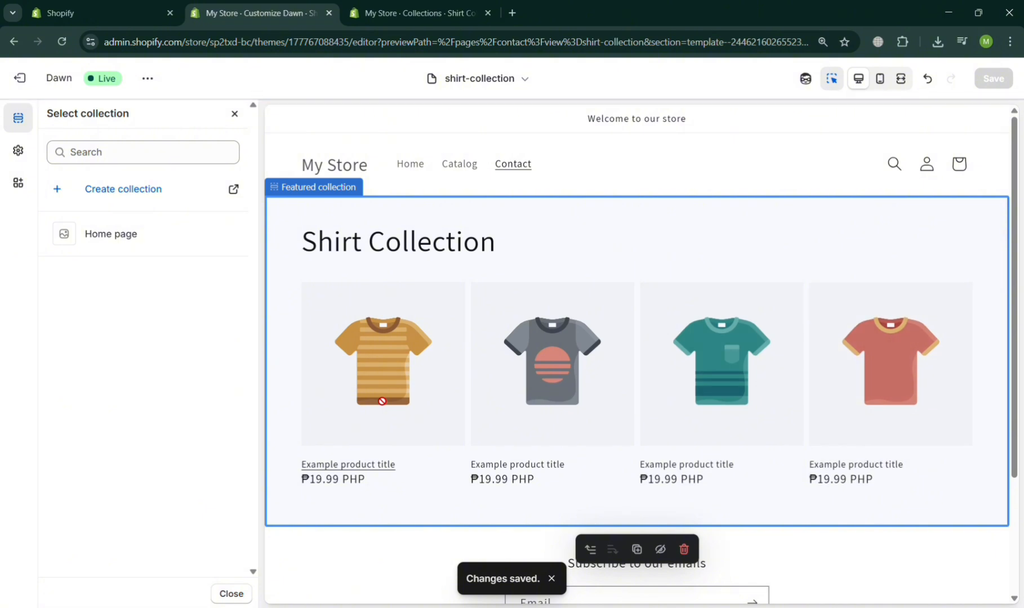
Set the Featured collection section's collection to Home page and review the page preview
left_click(85, 239)
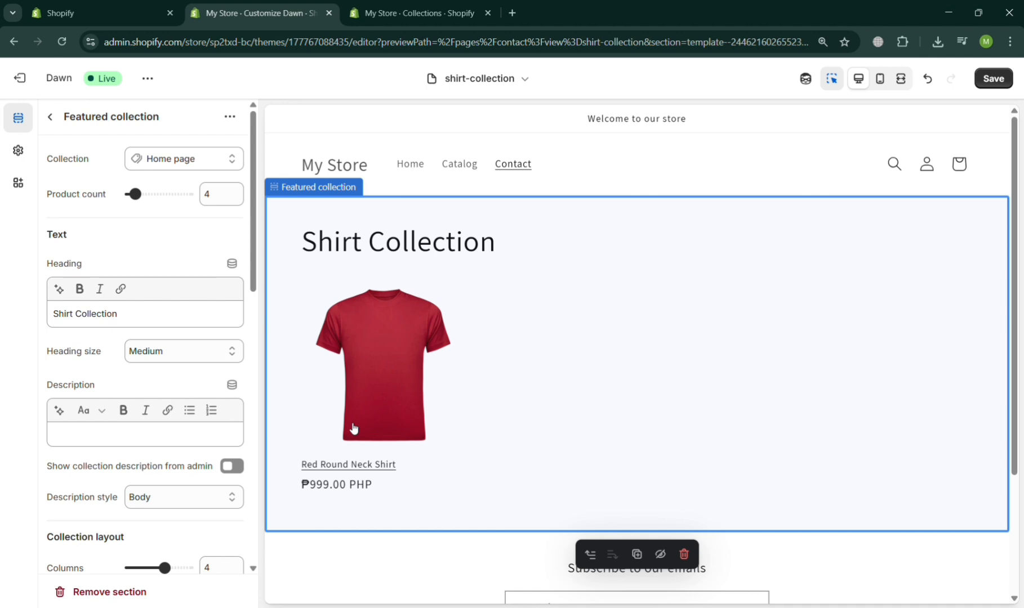
scroll(353, 429, "down", 3)
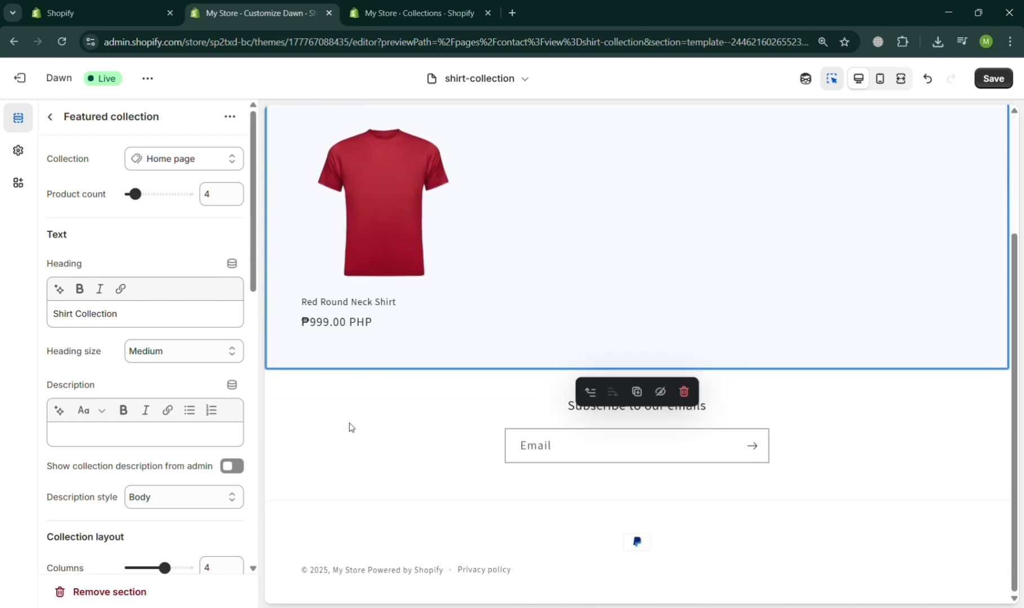
scroll(349, 427, "up", 3)
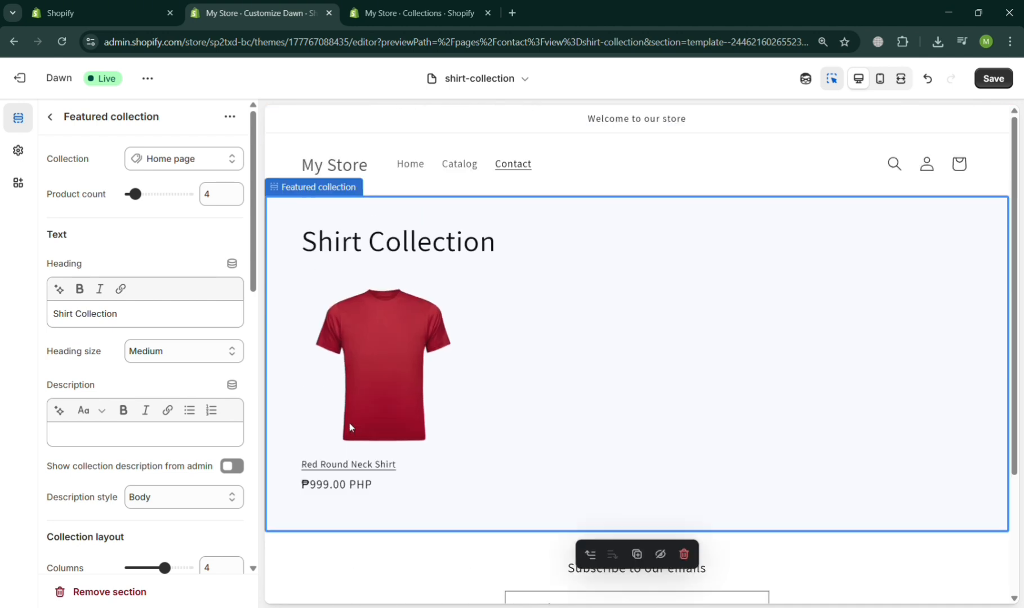
Check the Red Round Neck Shirt's product page from the preview and return to the shirt-collection template's section list
left_click(349, 423)
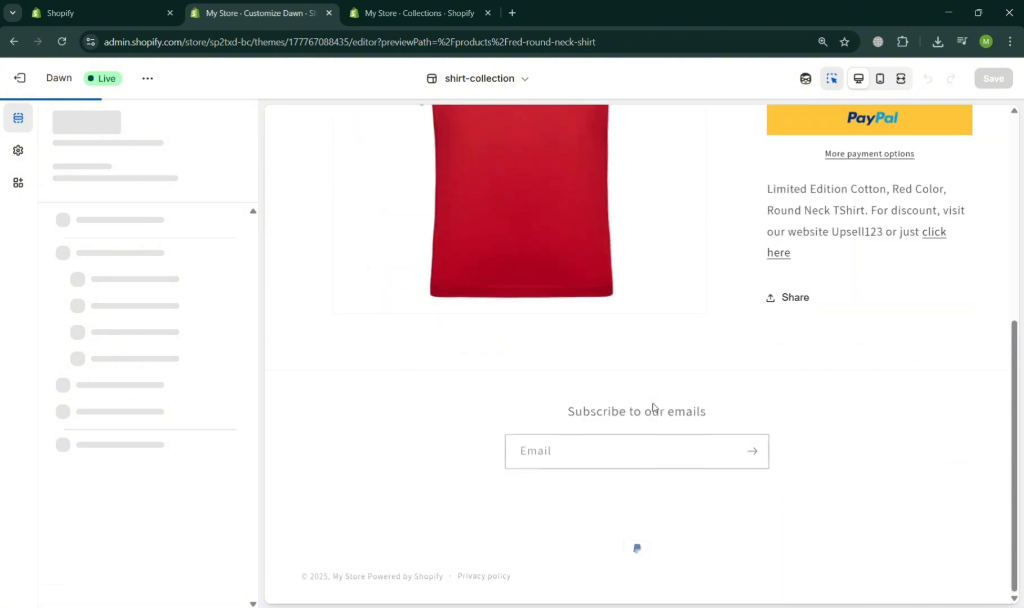
left_click(14, 42)
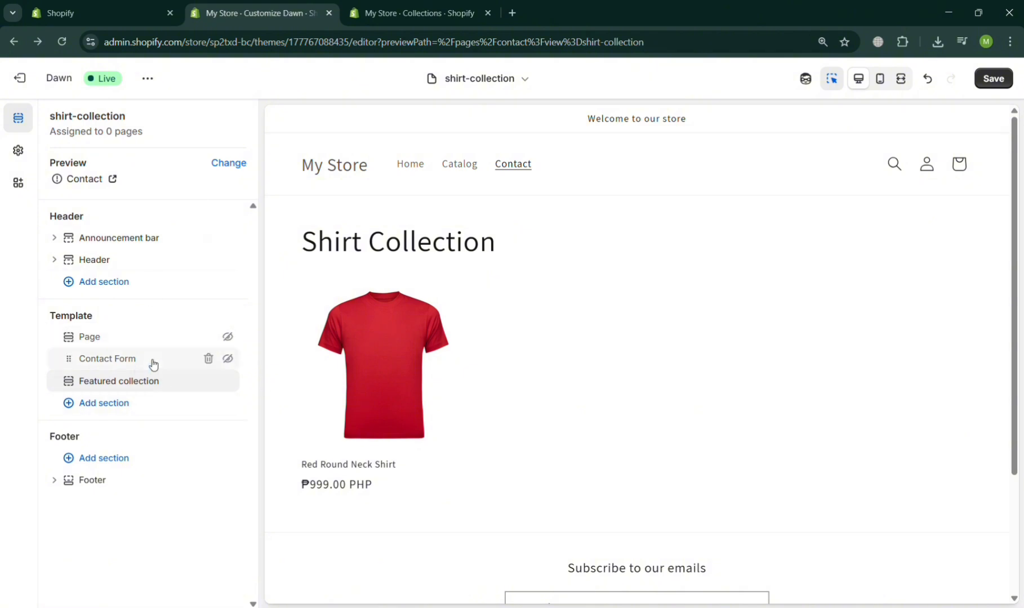
left_click(182, 383)
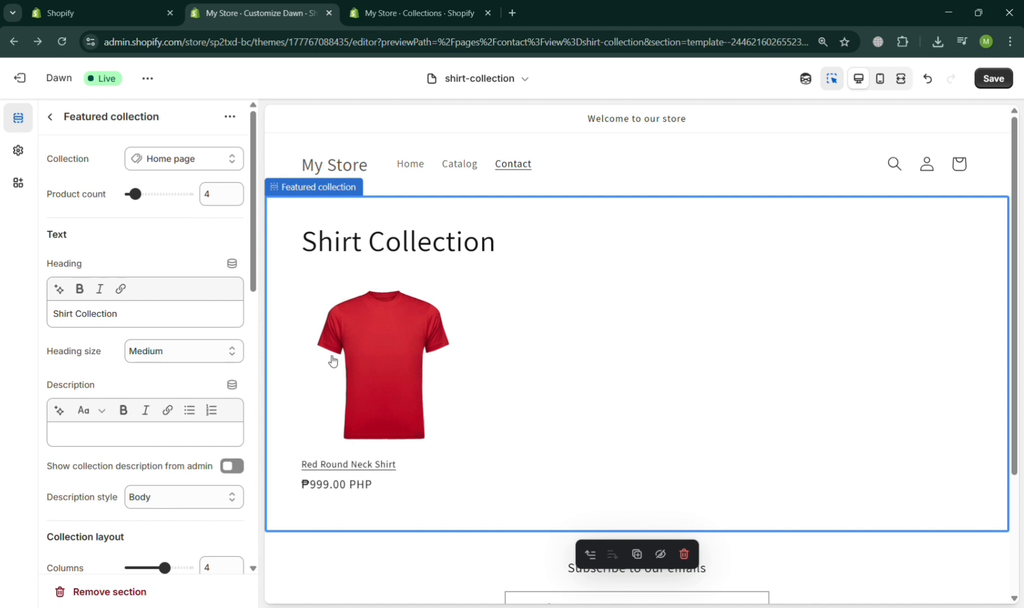
key("Escape")
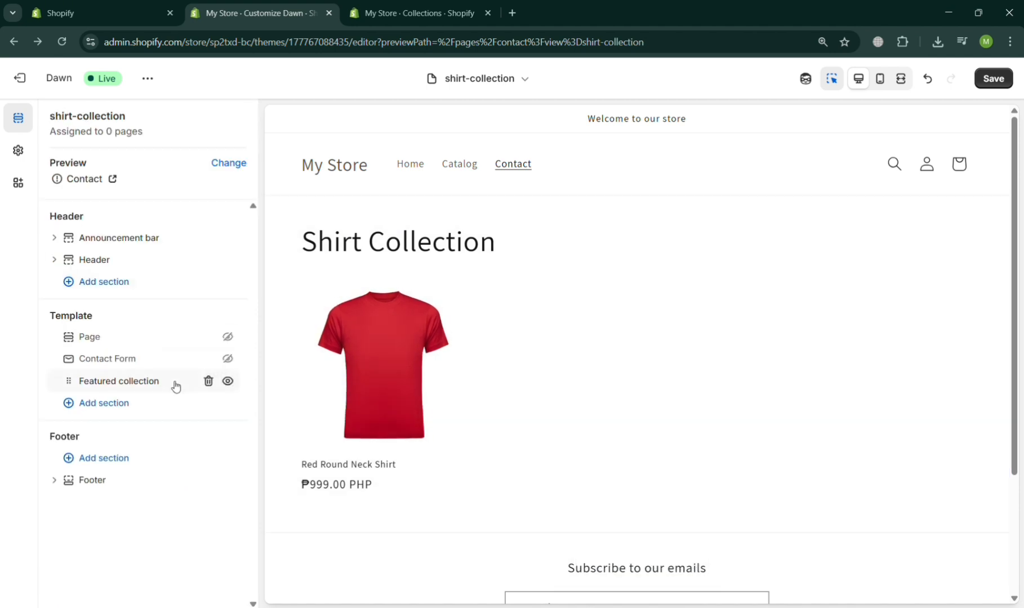
Add a Featured product section to the template and assign the Long Sleeve Shirt as its product
left_click(164, 404)
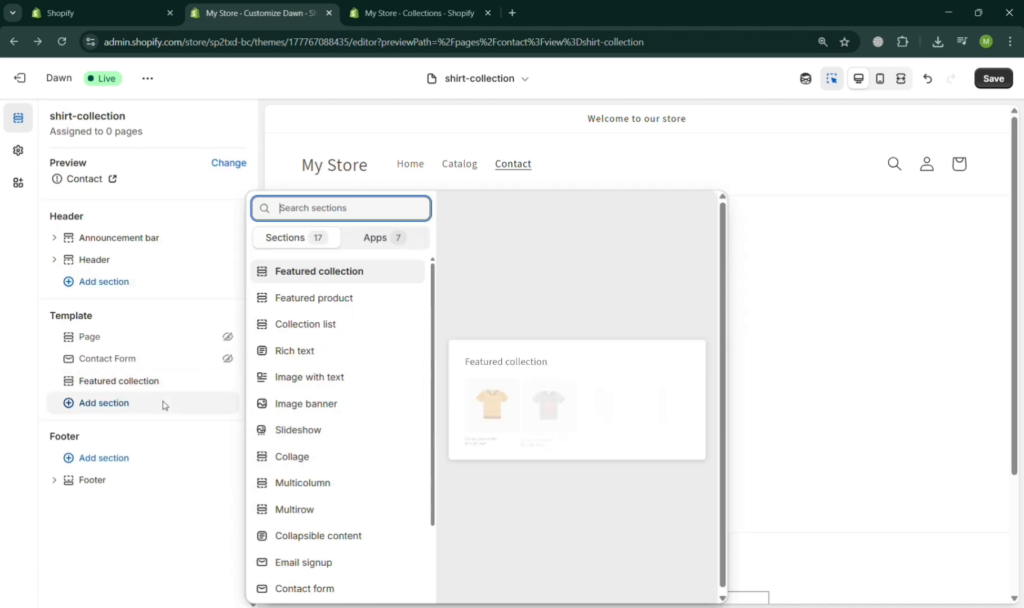
left_click(338, 304)
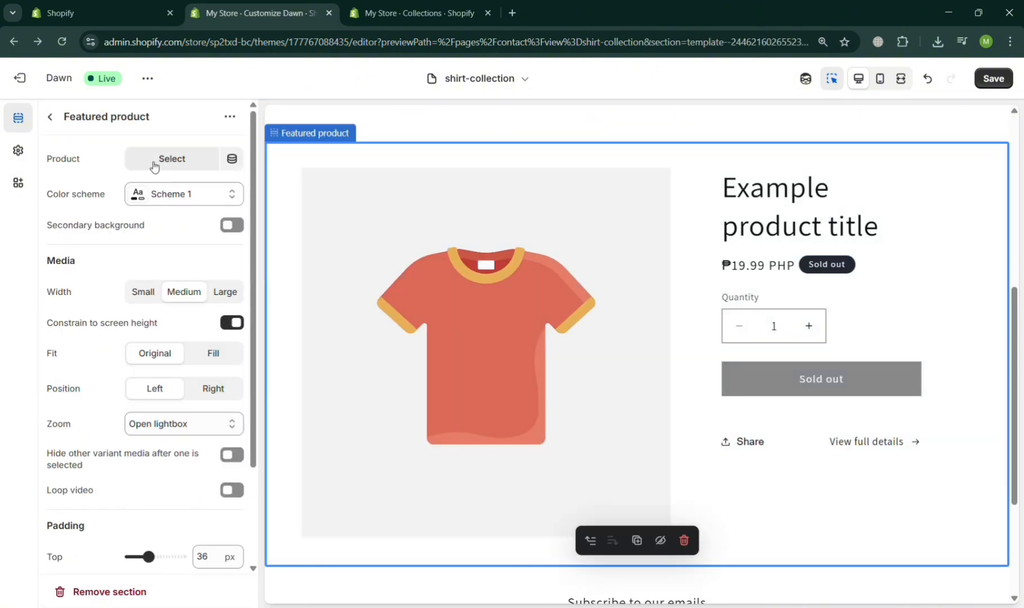
left_click(156, 162)
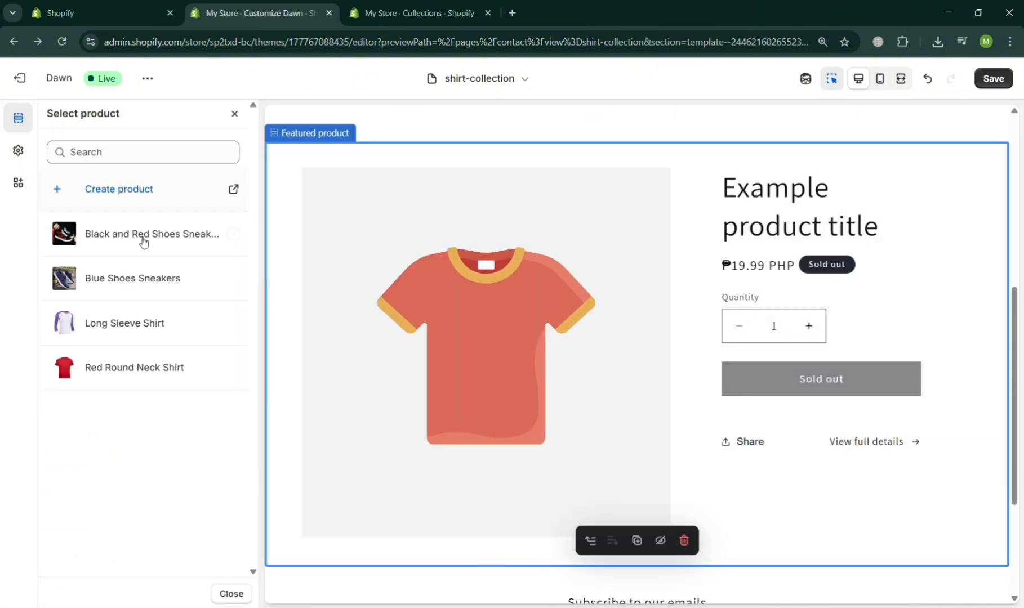
left_click(132, 343)
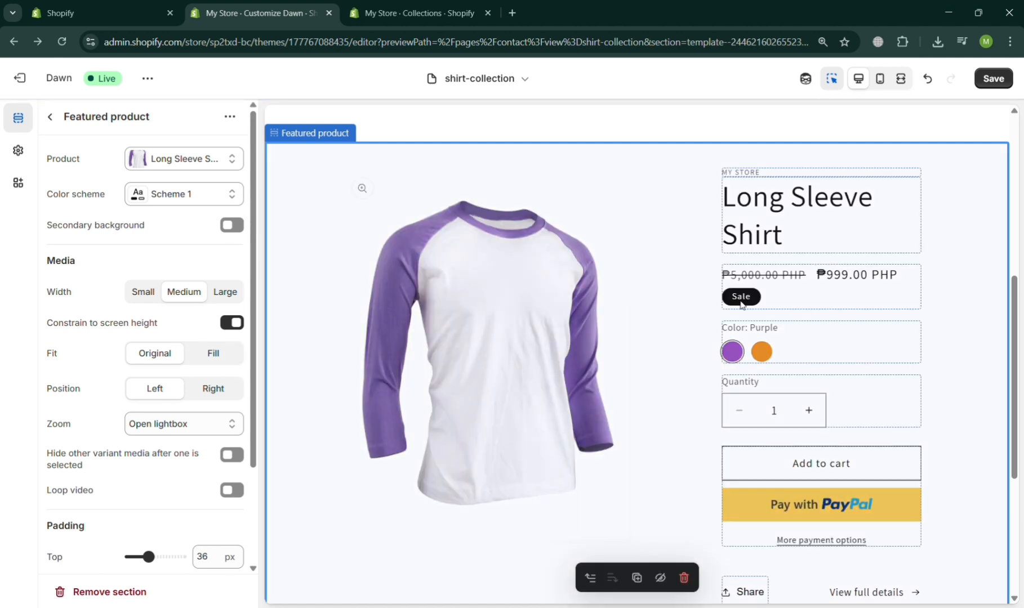
left_click(51, 116)
Replace the Featured collection section's collection with Shirt Collection
scroll(696, 321, "up", 3)
scroll(698, 331, "up", 4)
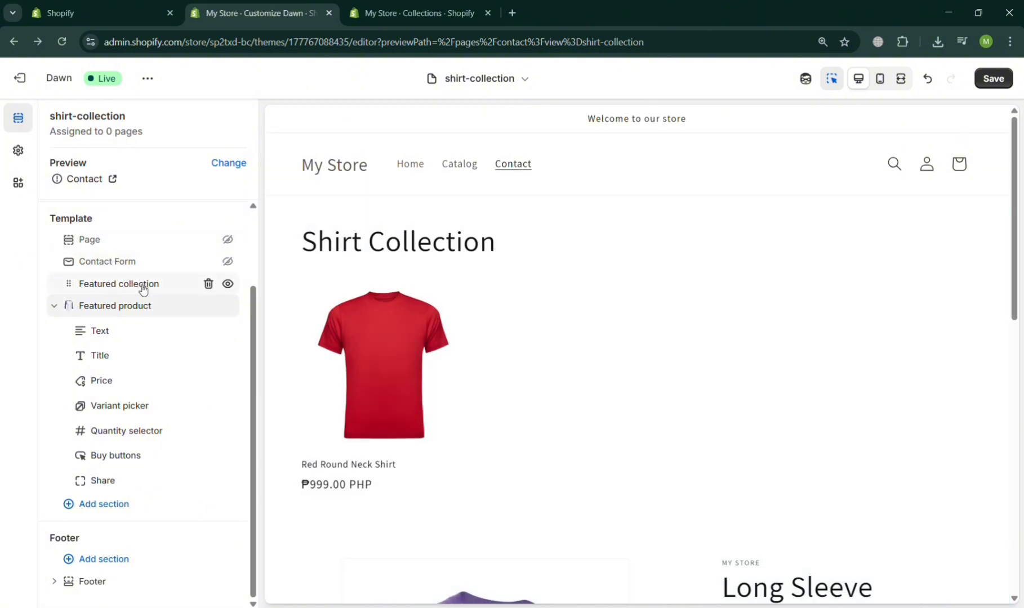
left_click(142, 289)
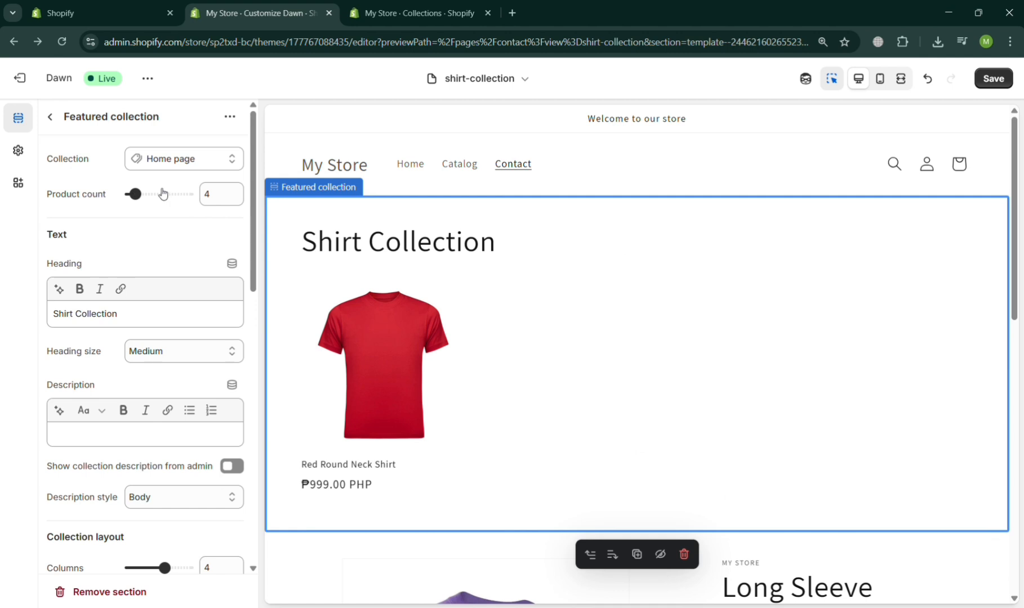
left_click(193, 168)
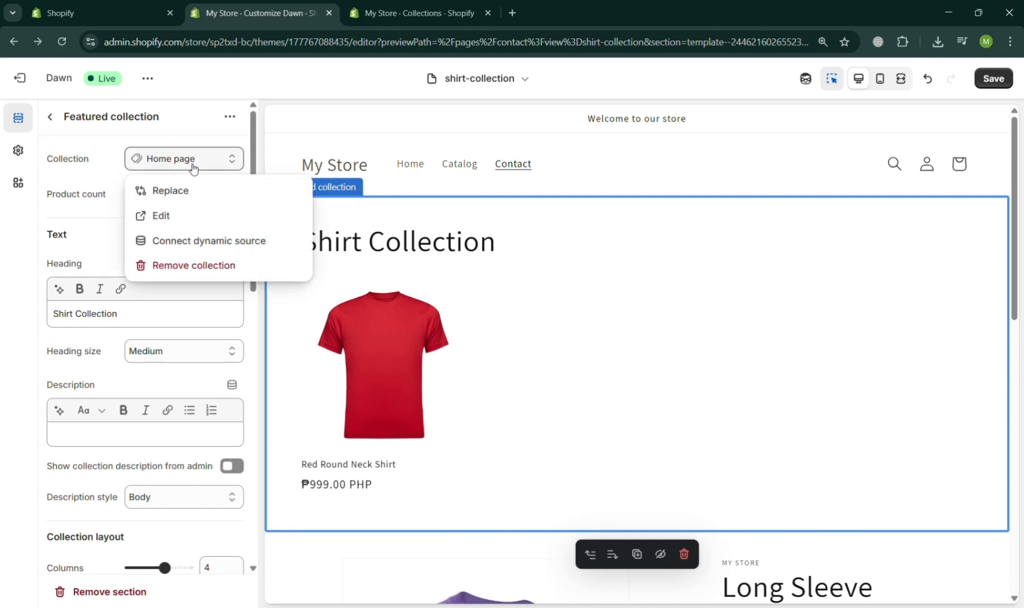
left_click(200, 194)
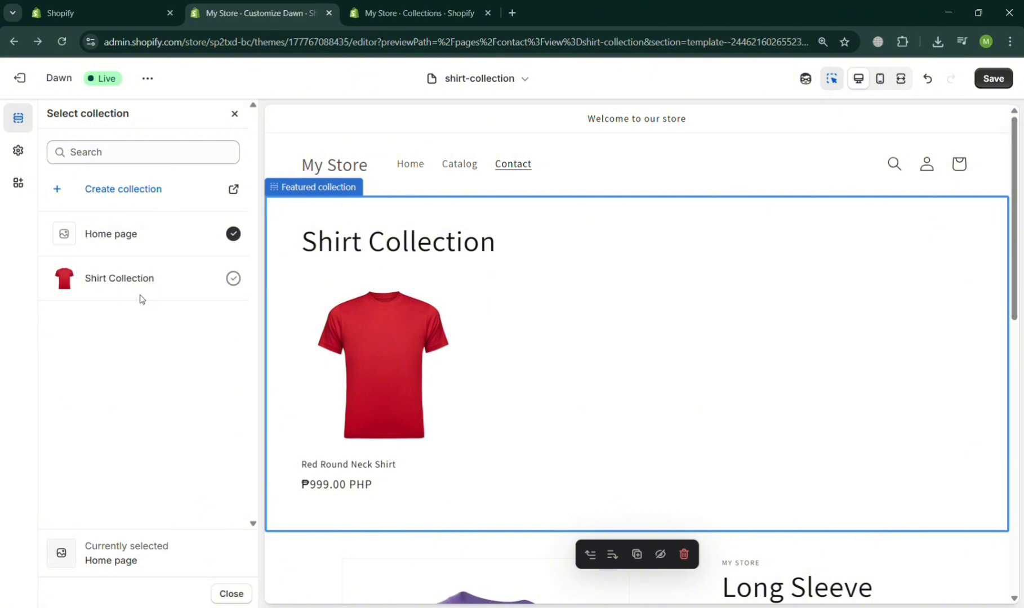
left_click(234, 279)
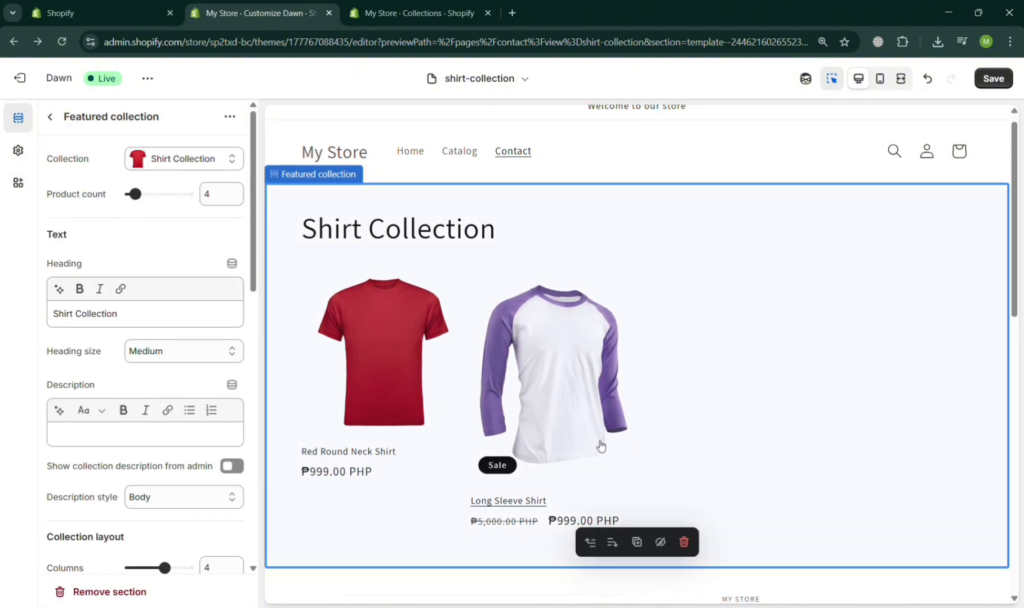
Review the shirt-collection template's preview, return to its section list and save the template
scroll(600, 446, "down", 8)
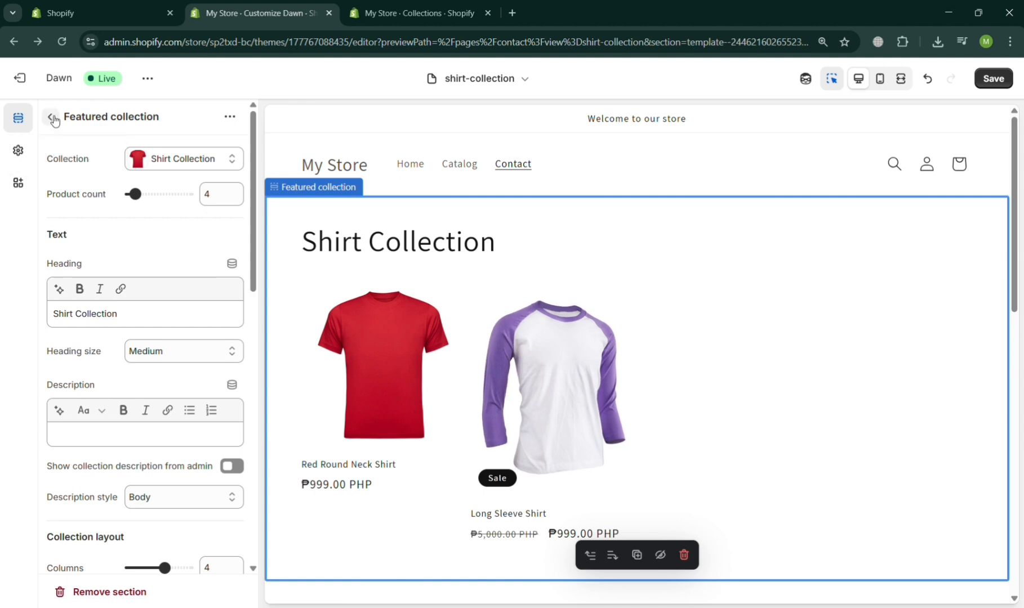
left_click(52, 117)
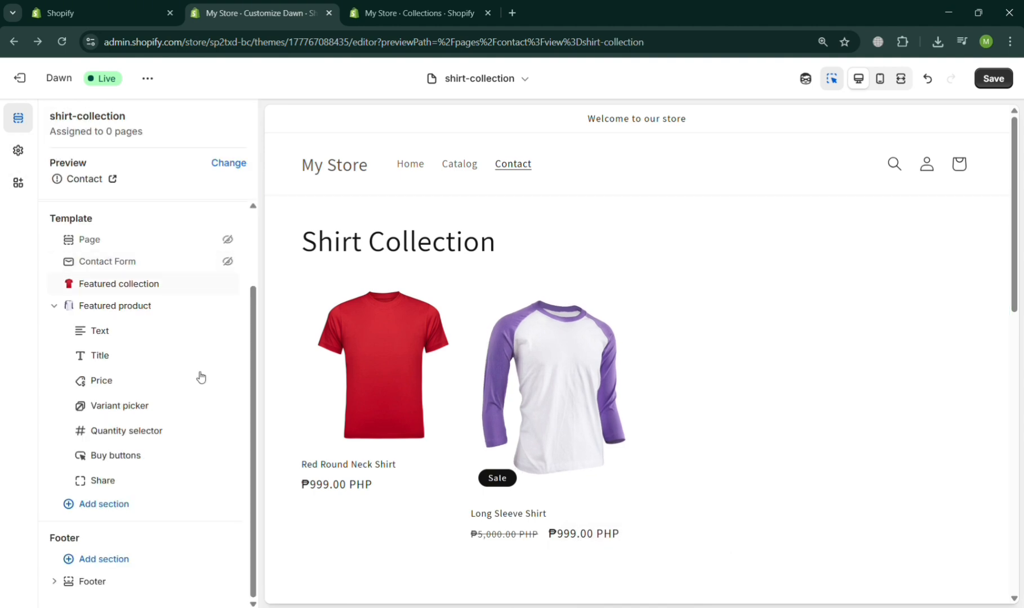
left_click(525, 80)
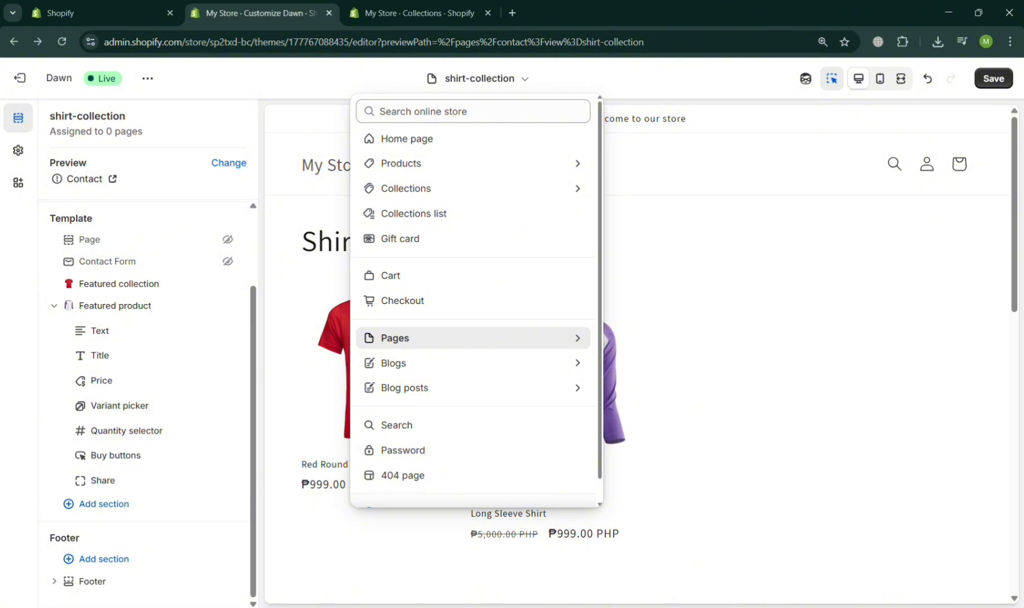
left_click(1007, 83)
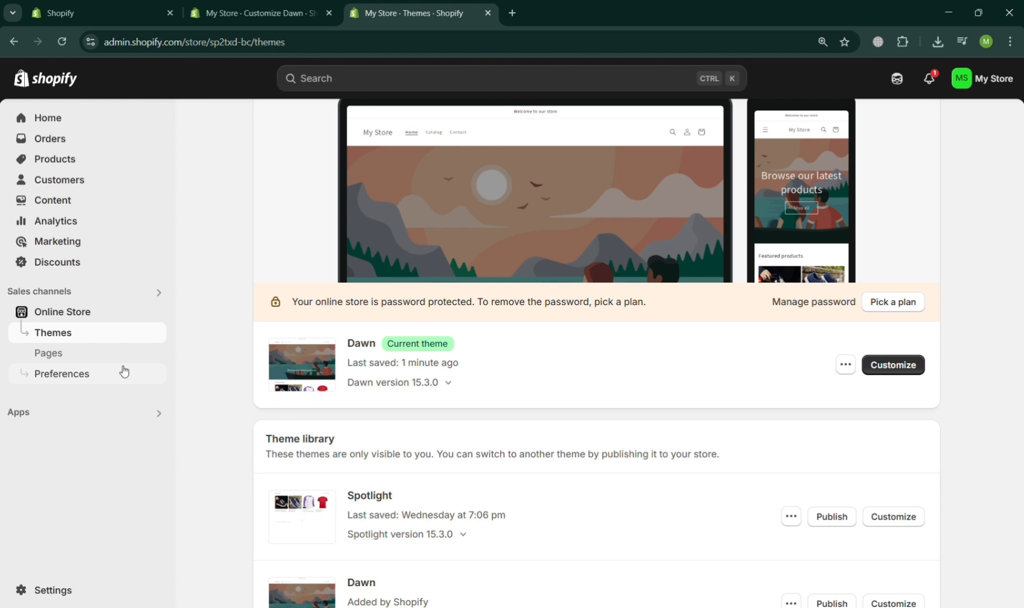
Open the online store's Pages list in the store admin and select the Shirt Collection and Sneakers Collection pages
left_click(124, 371)
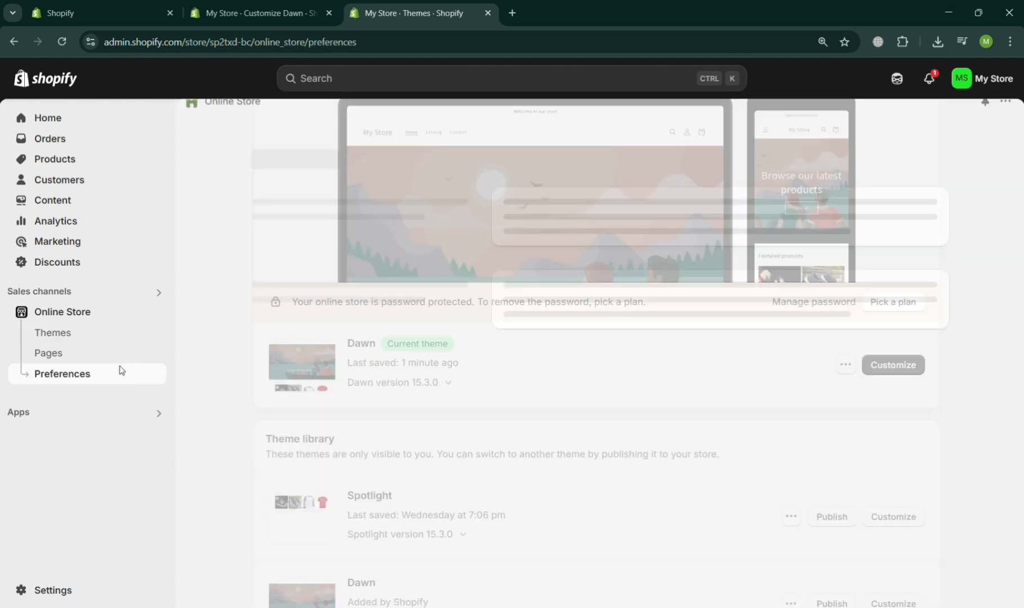
left_click(96, 349)
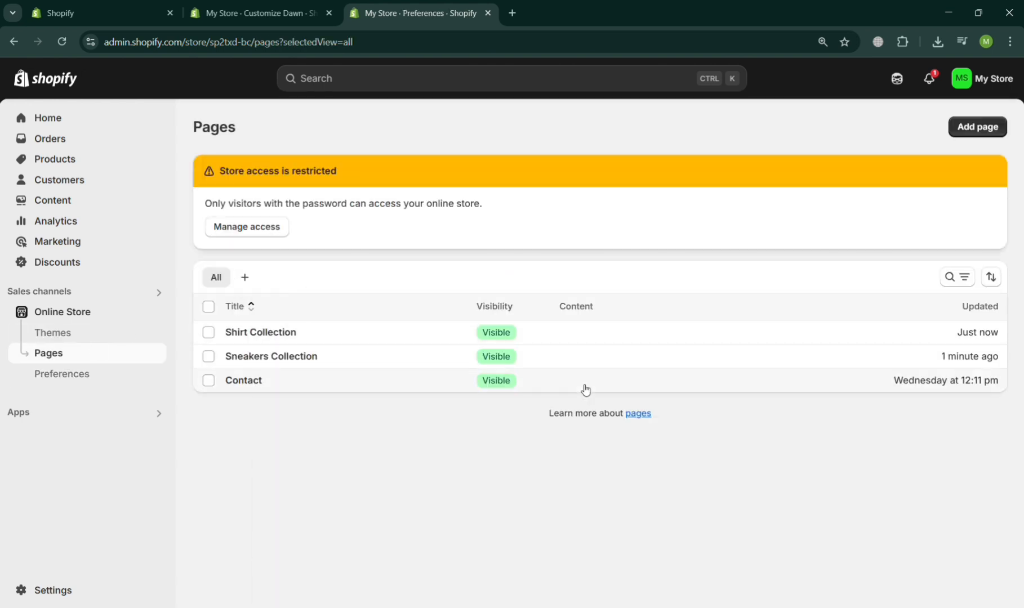
left_click(208, 333)
left_click(213, 356)
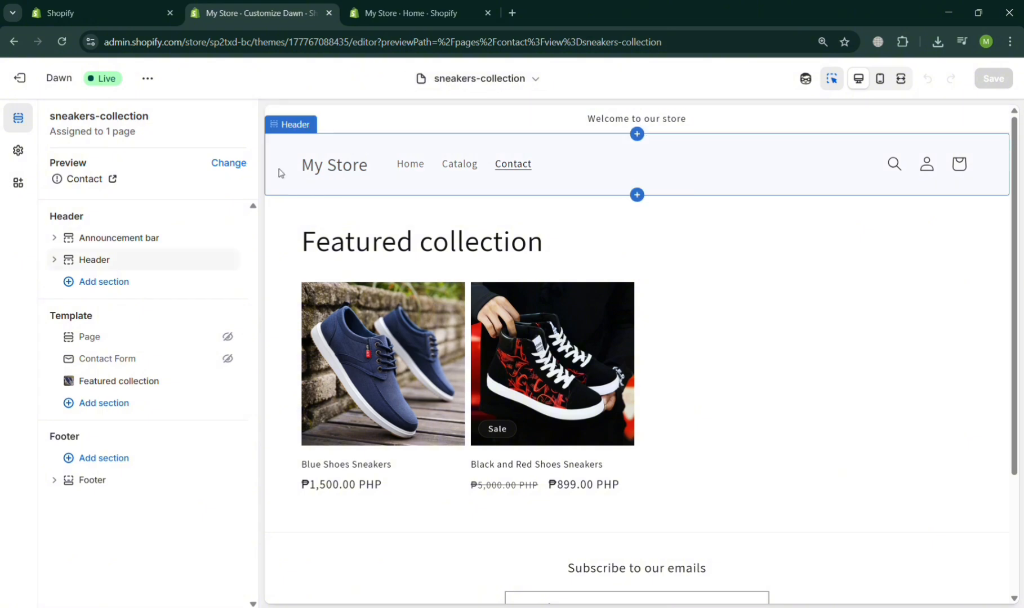
Inspect the header section of the sneakers-collection template, switch to the store admin and look through the online store's Themes page
left_click(404, 173)
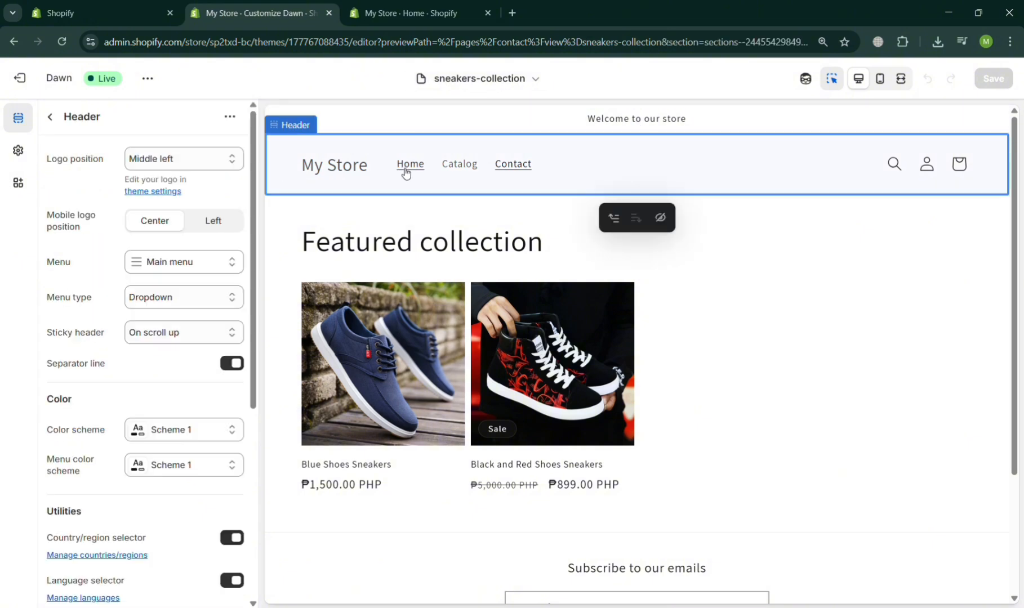
left_click(410, 5)
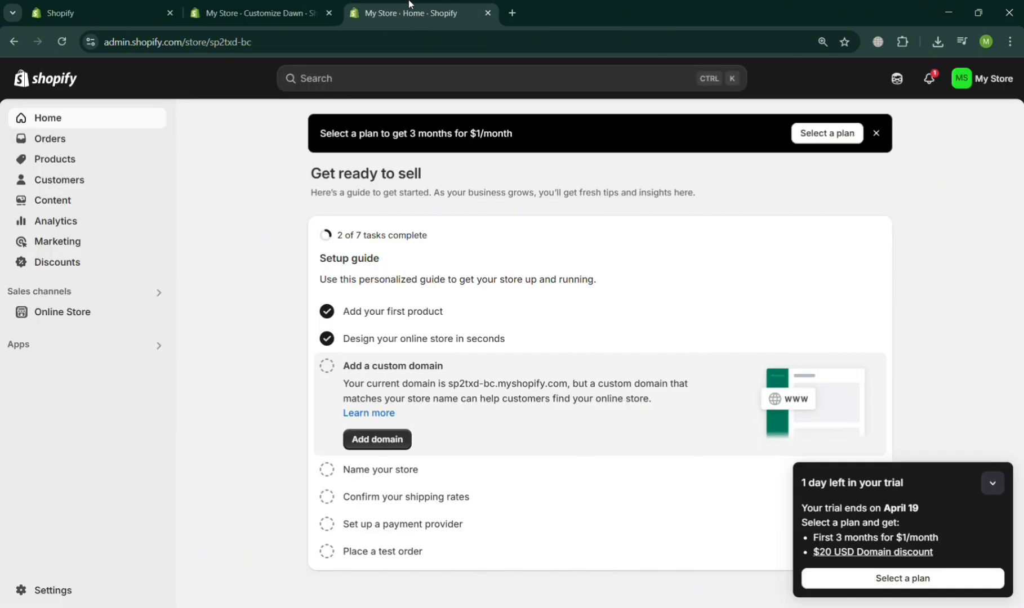
left_click(107, 316)
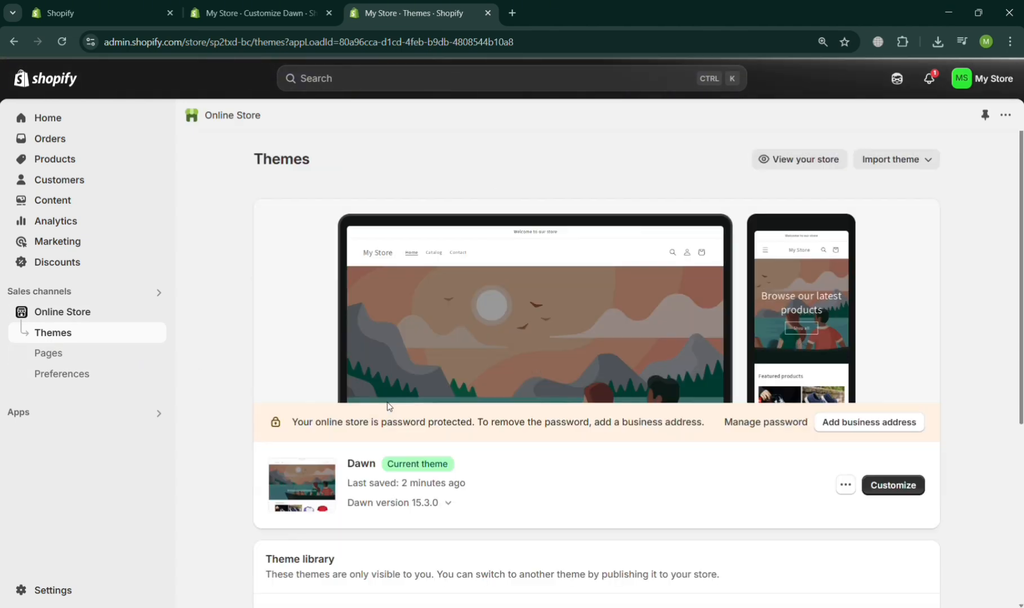
scroll(651, 437, "down", 10)
scroll(651, 437, "up", 10)
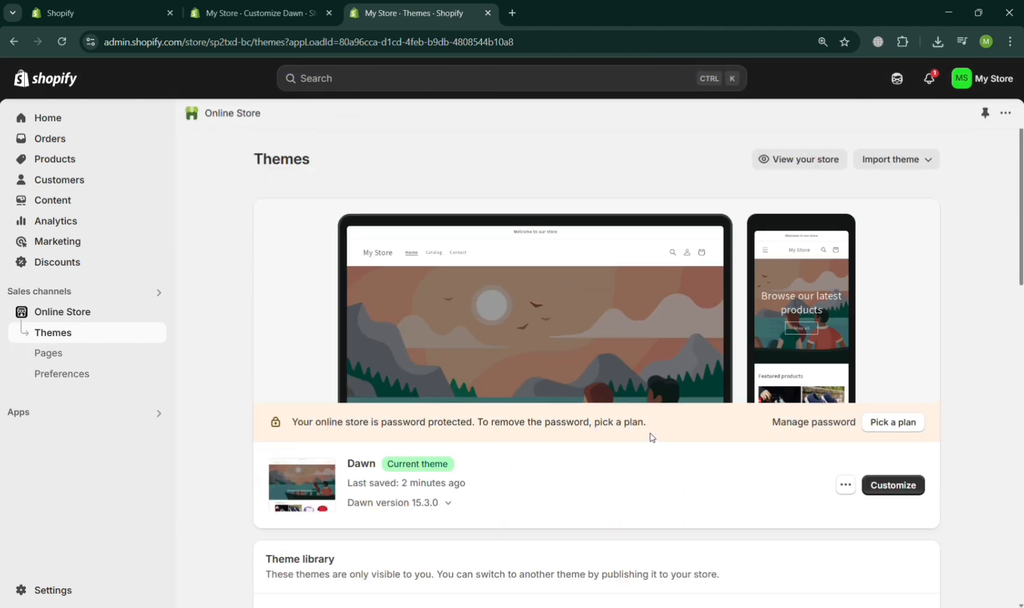